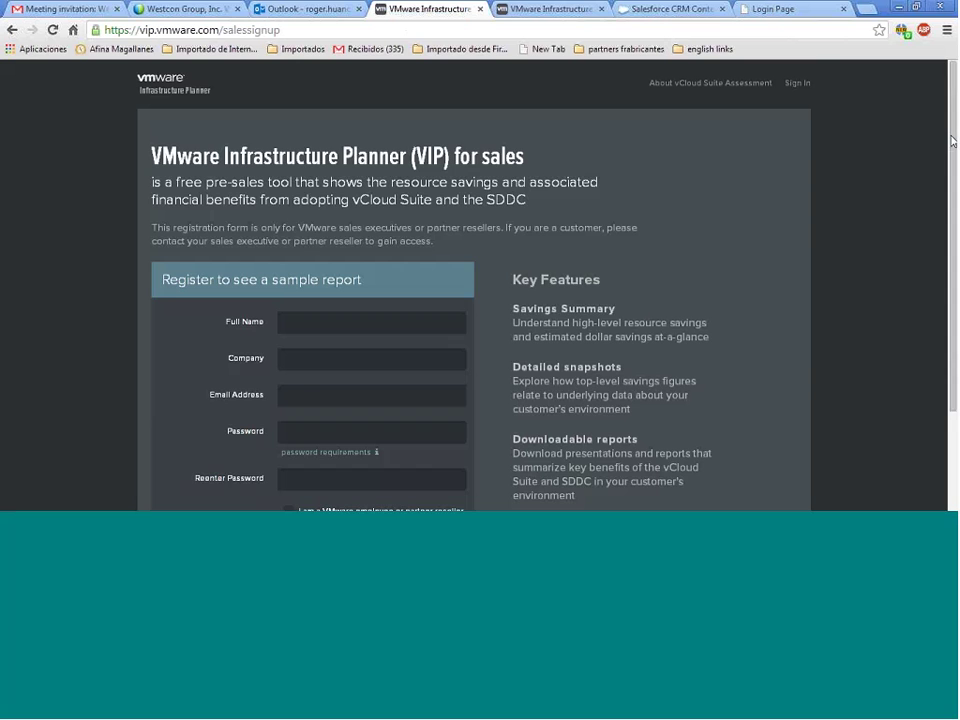
Scroll the sales sign-up page down to the Register form and More Info, then back to the heading.
scroll(895, 128, down, 3)
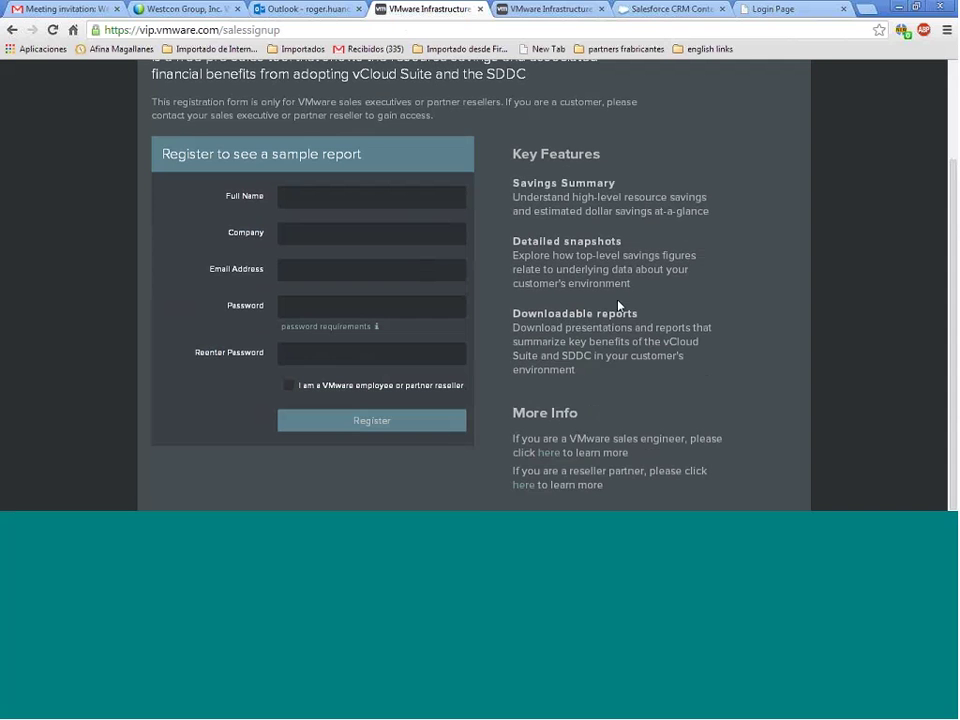
scroll(940, 200, up, 3)
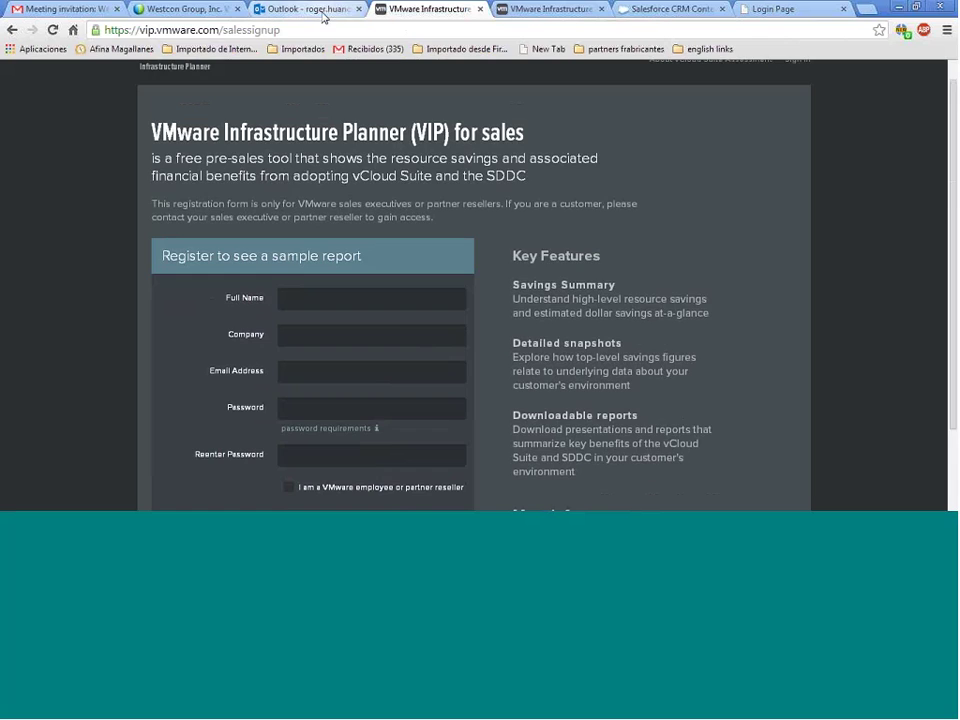
Read the Infrastructure Planner welcome email in Outlook, return to the VIP tab, and start a blank tab.
click(262, 10)
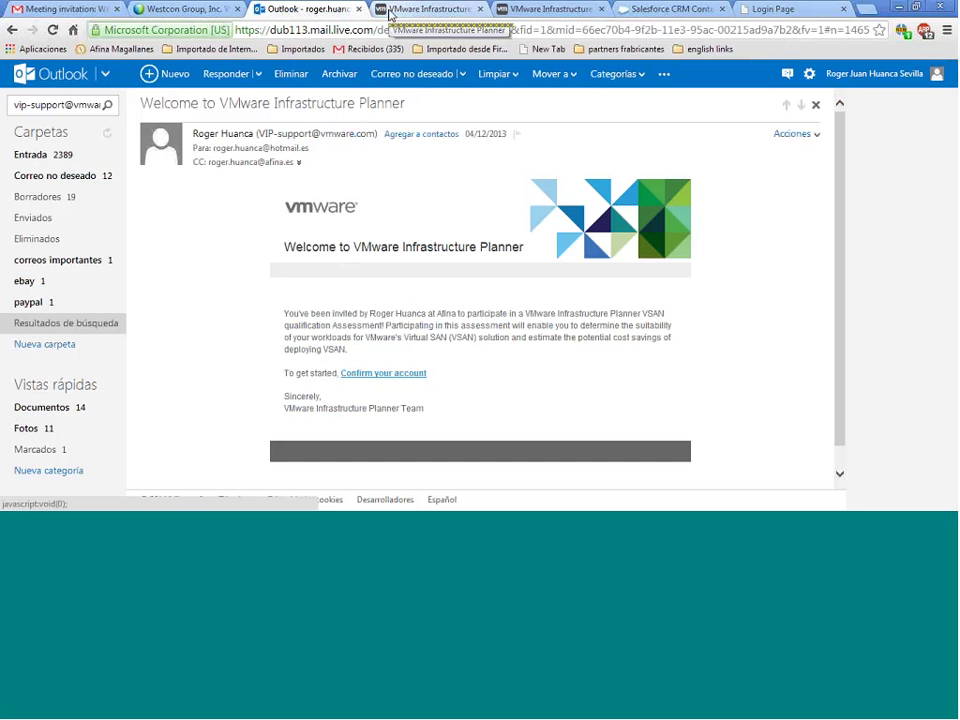
click(390, 12)
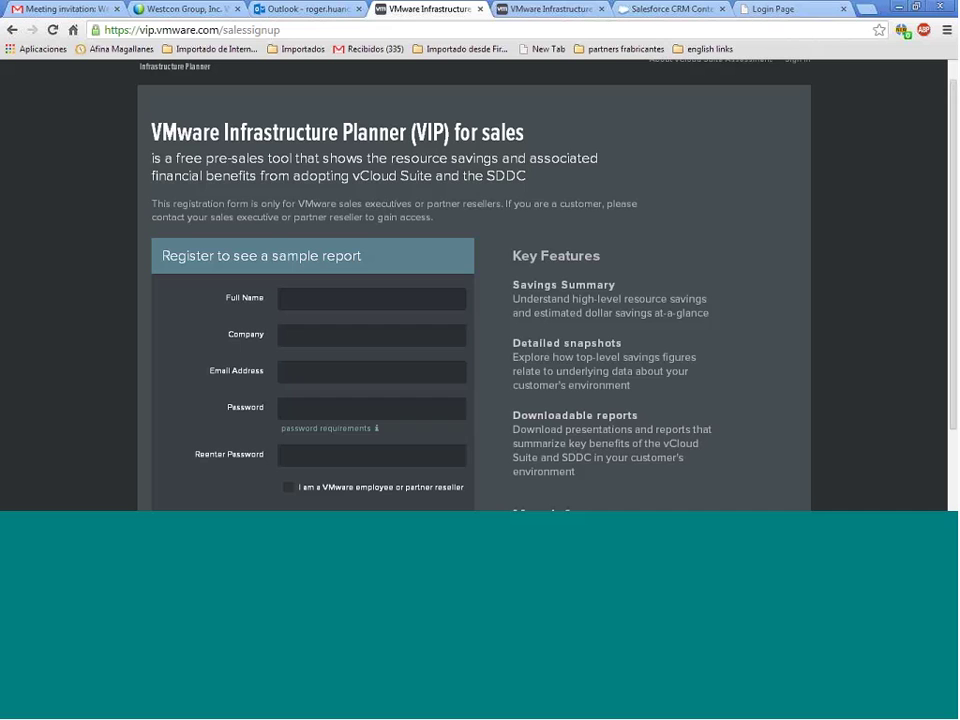
click(867, 10)
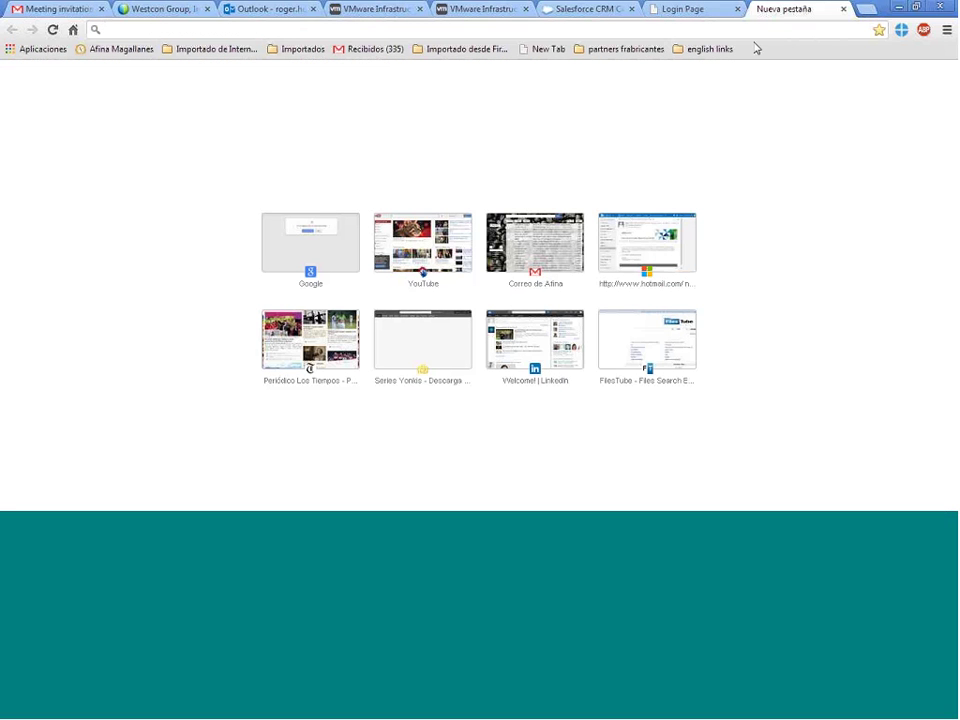
Load vip.vmware.com and submit the account e-mail and password on the sign-in form.
text(v)
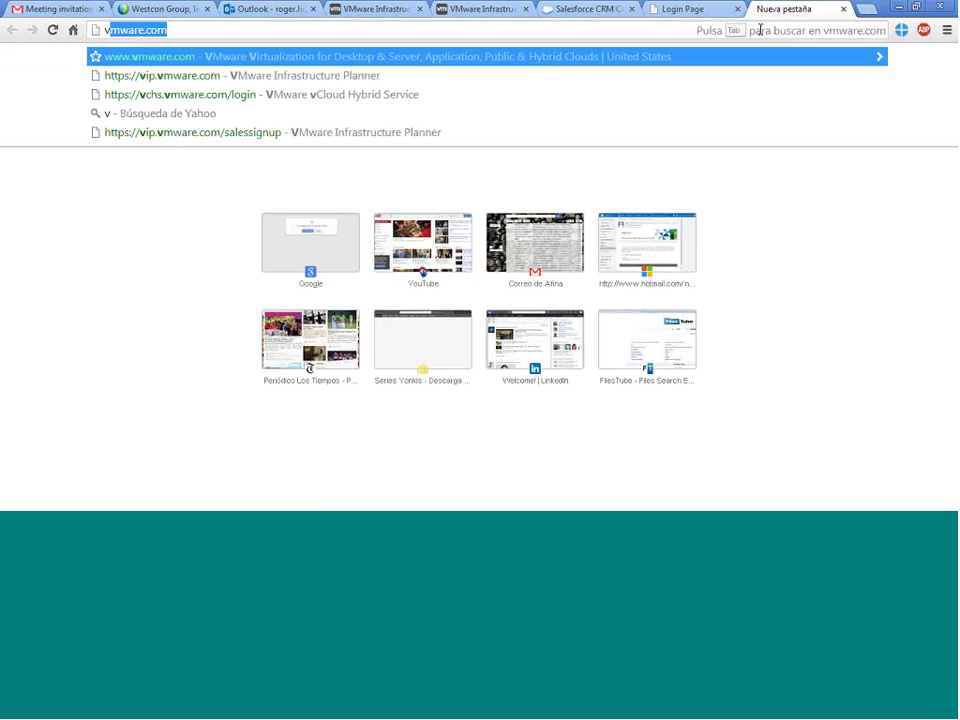
text(ip)
key(Return)
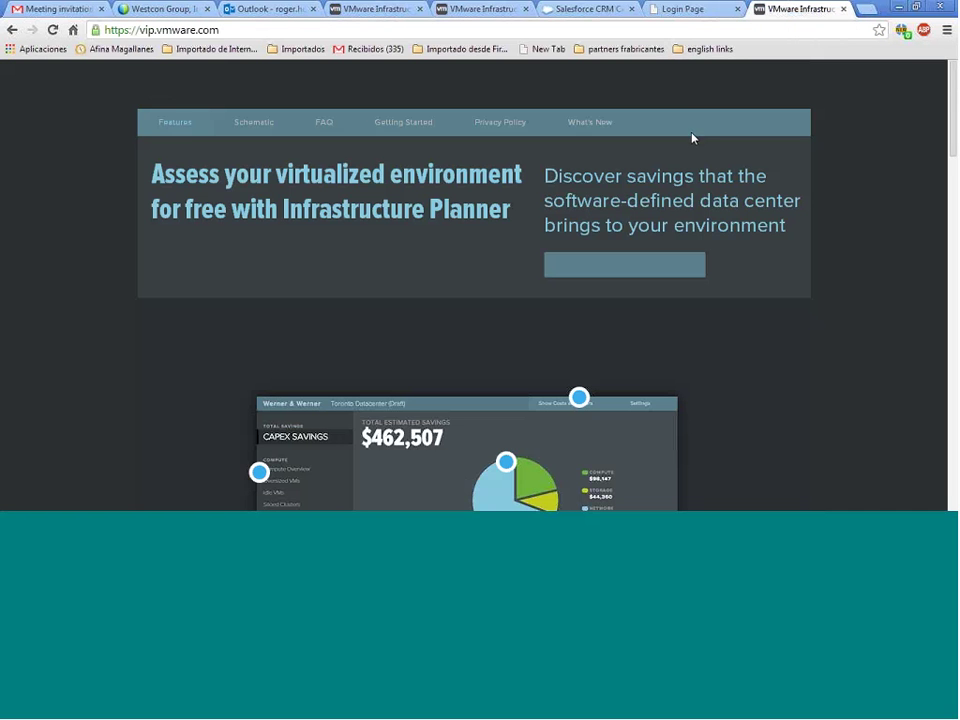
click(625, 269)
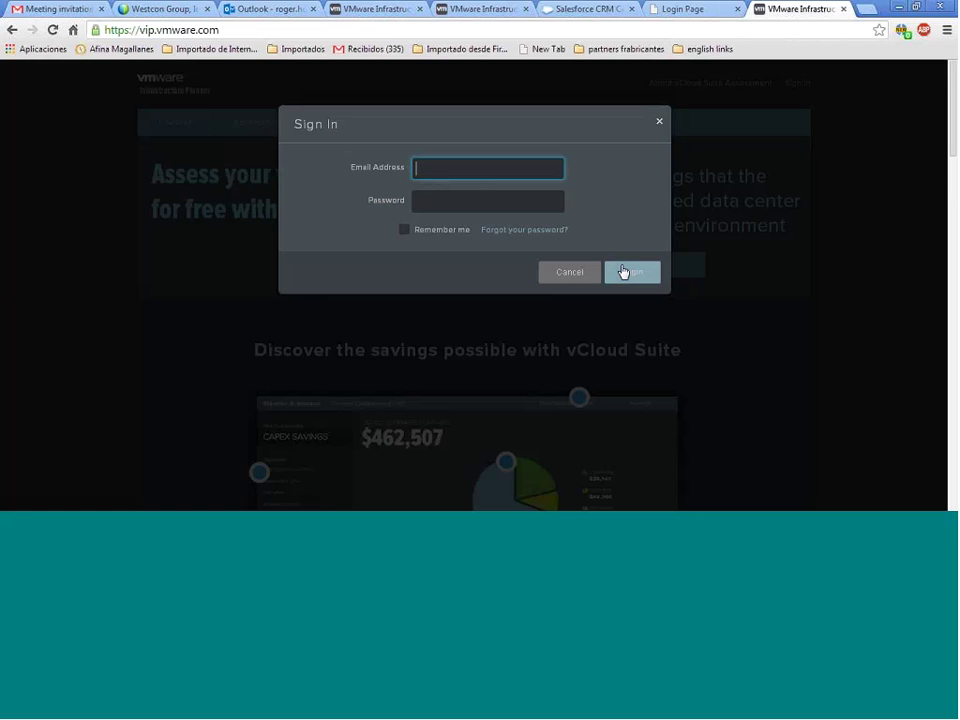
click(492, 170)
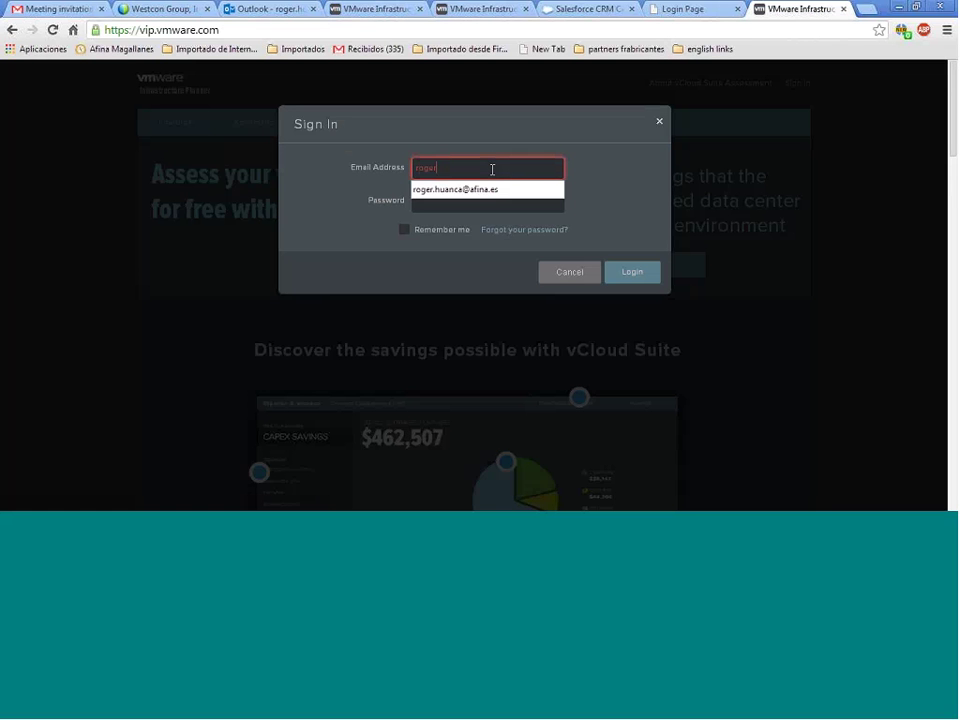
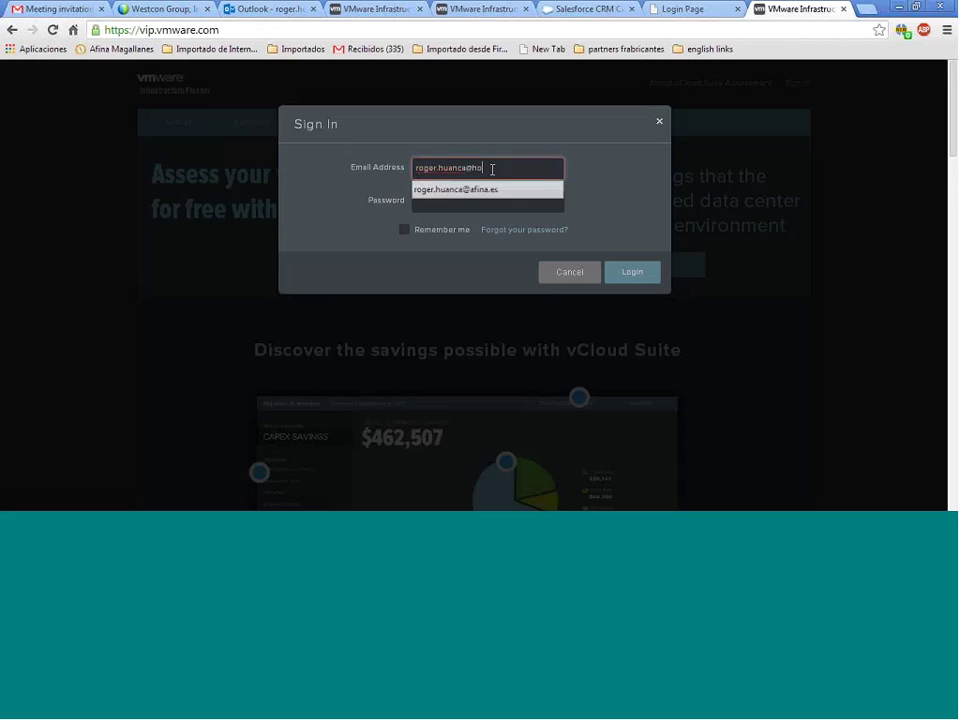
key(Tab)
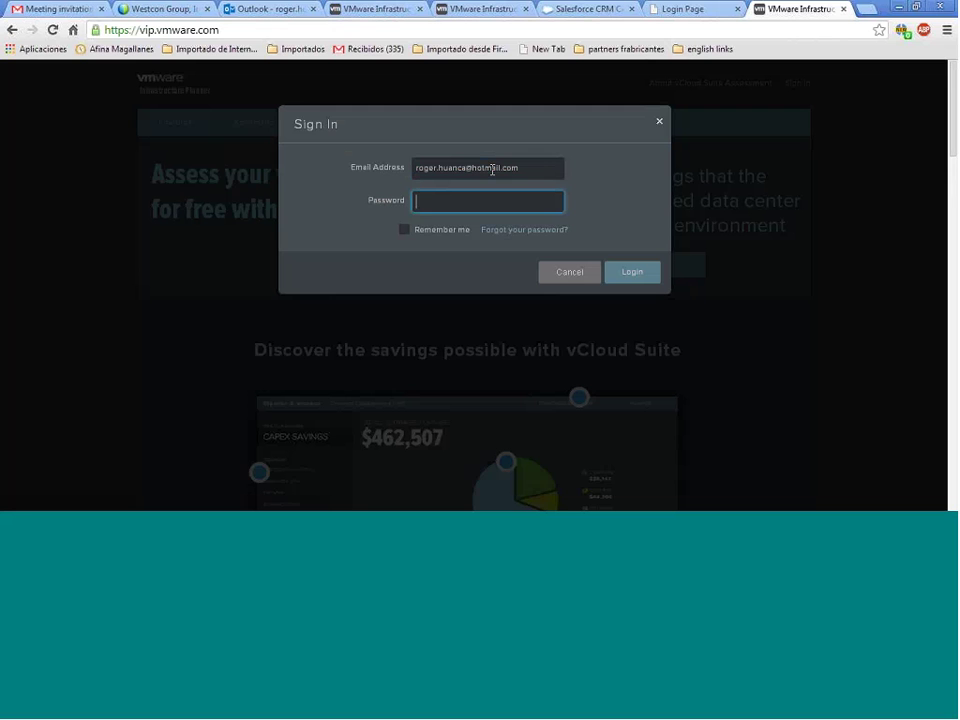
text(••••••••)
key(Return)
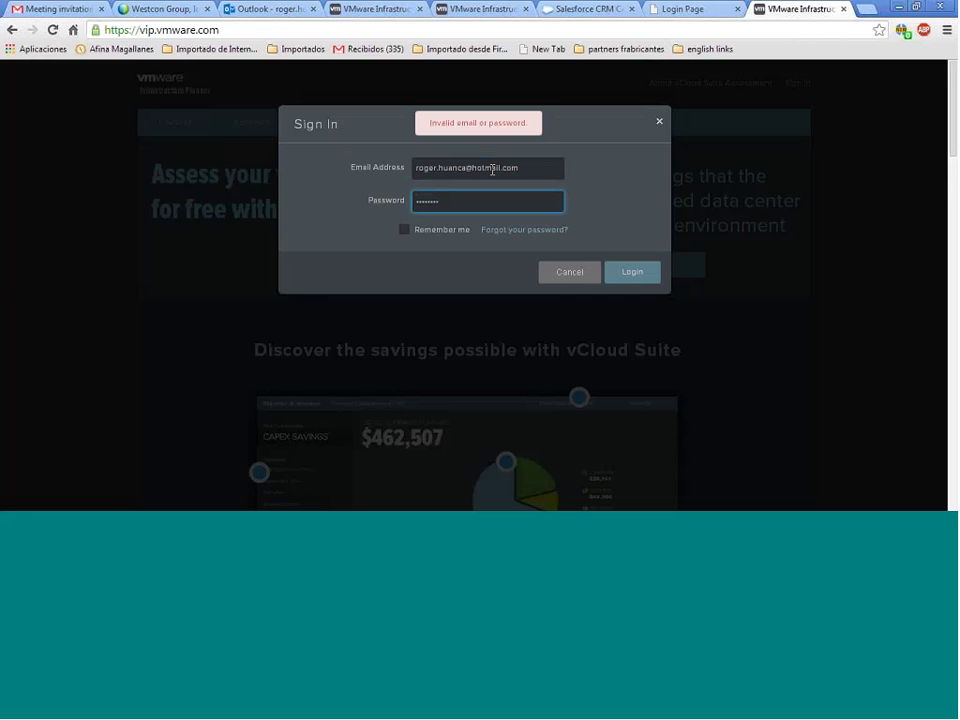
Retype the account password, correct the e-mail ending to .es, and log in.
drag(465, 196, 346, 226)
key(BackSpace)
click(529, 171)
key(BackSpace)
key(BackSpace)
key(BackSpace)
key(BackSpace)
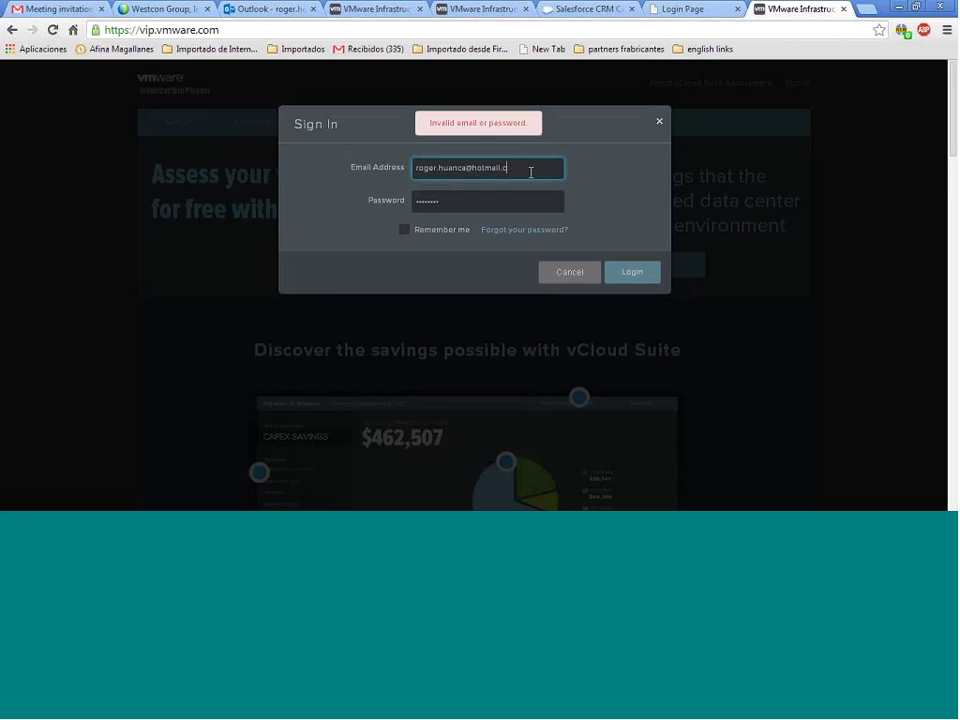
text(.es)
click(625, 280)
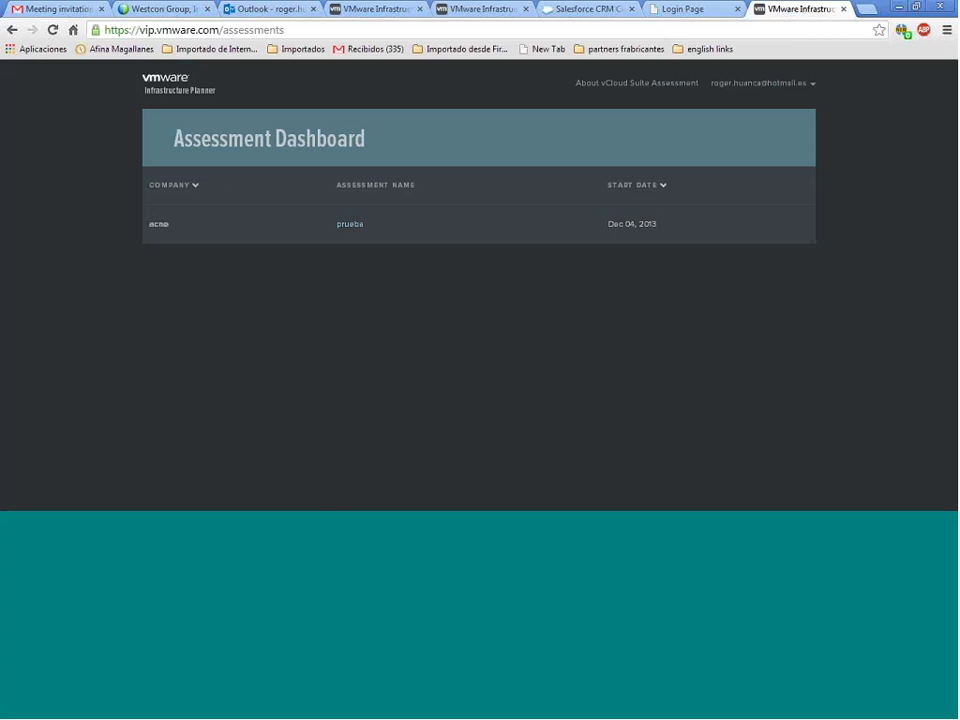
Open the prueba assessment for acme and scroll through its collection status diagram.
click(352, 226)
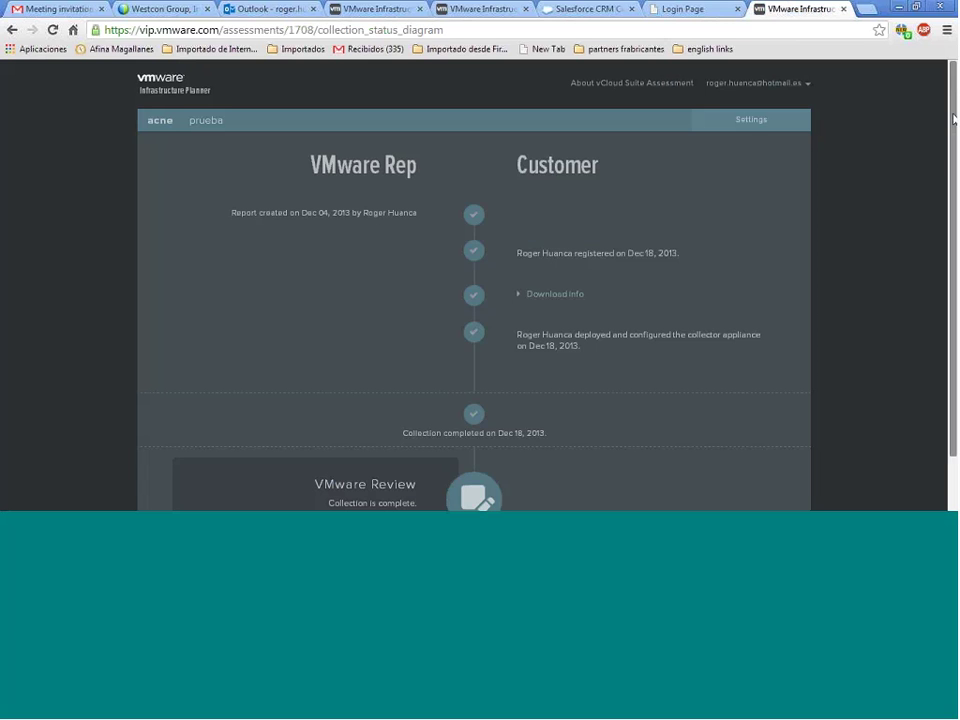
scroll(952, 108, down, 1)
scroll(952, 108, up, 1)
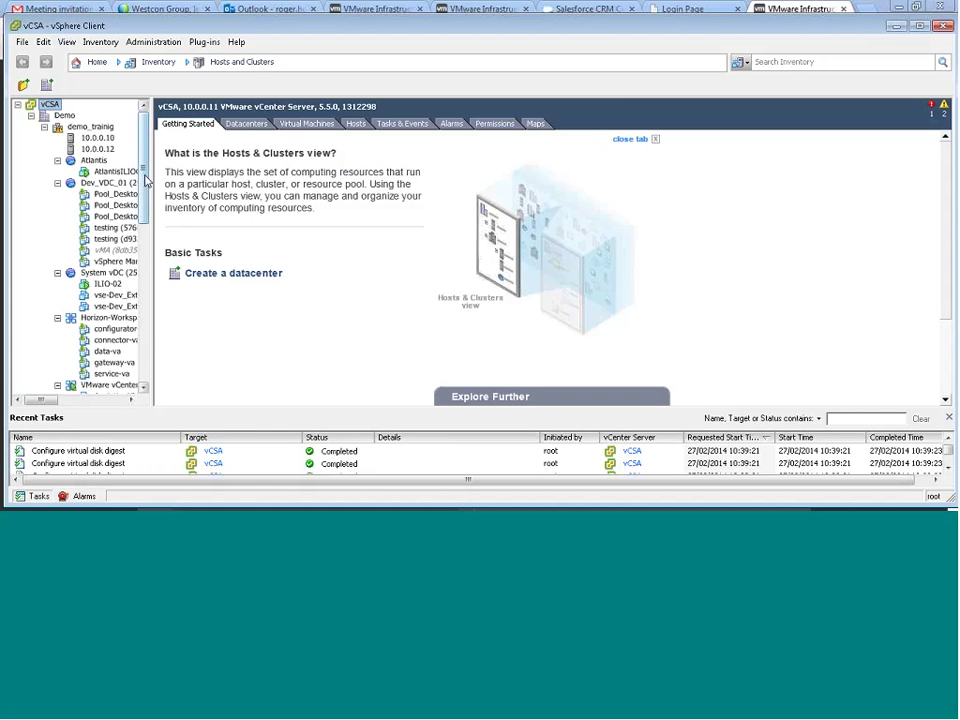
Select the infrastructure_planning VM under the vCenter Operations vApp, widening the inventory tree to read names.
scroll(145, 198, down, 3)
drag(145, 198, 145, 226)
click(112, 194)
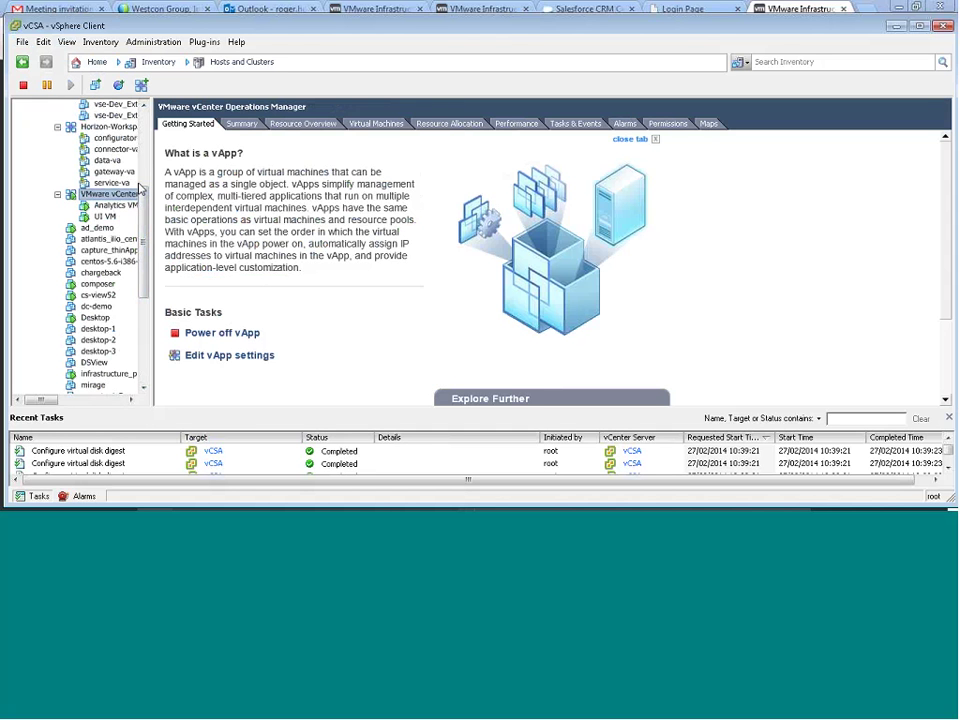
scroll(143, 208, down, 1)
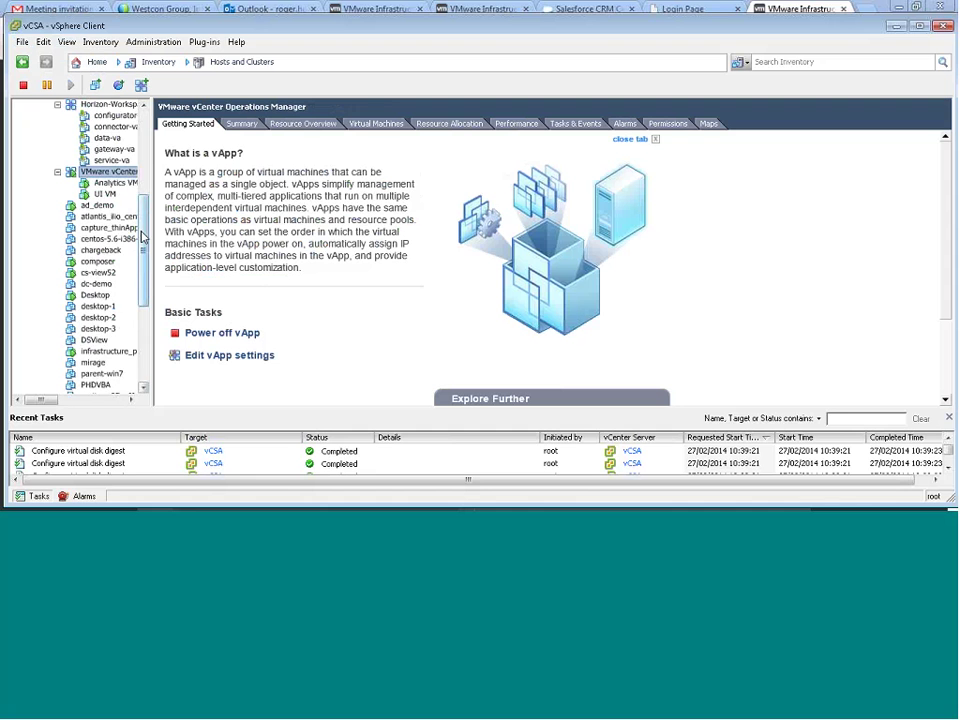
scroll(145, 267, down, 2)
scroll(143, 262, down, 1)
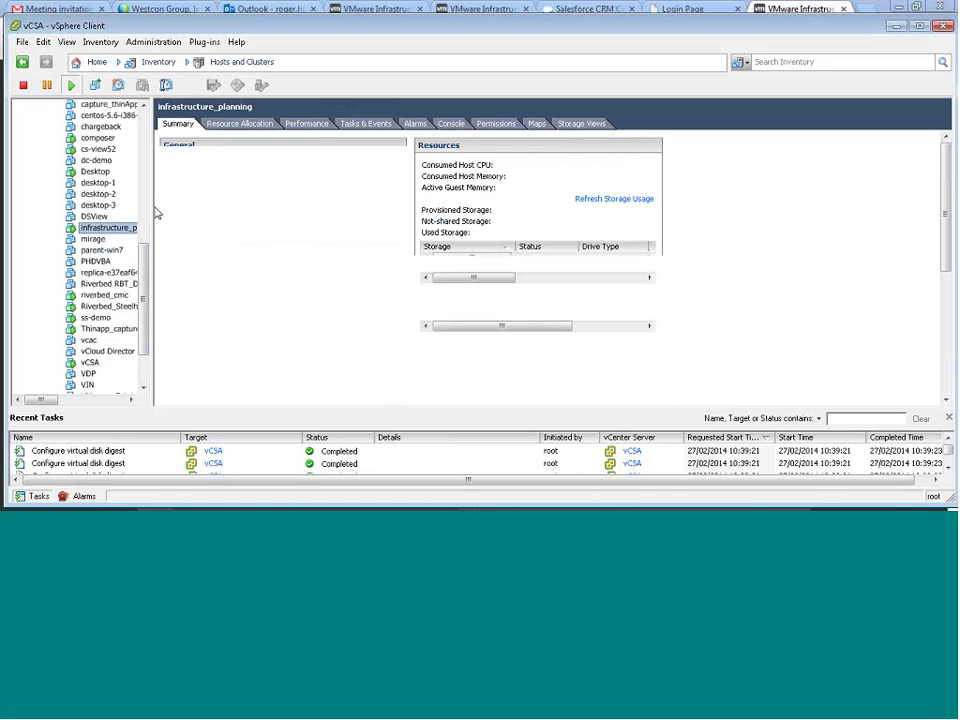
drag(152, 212, 189, 208)
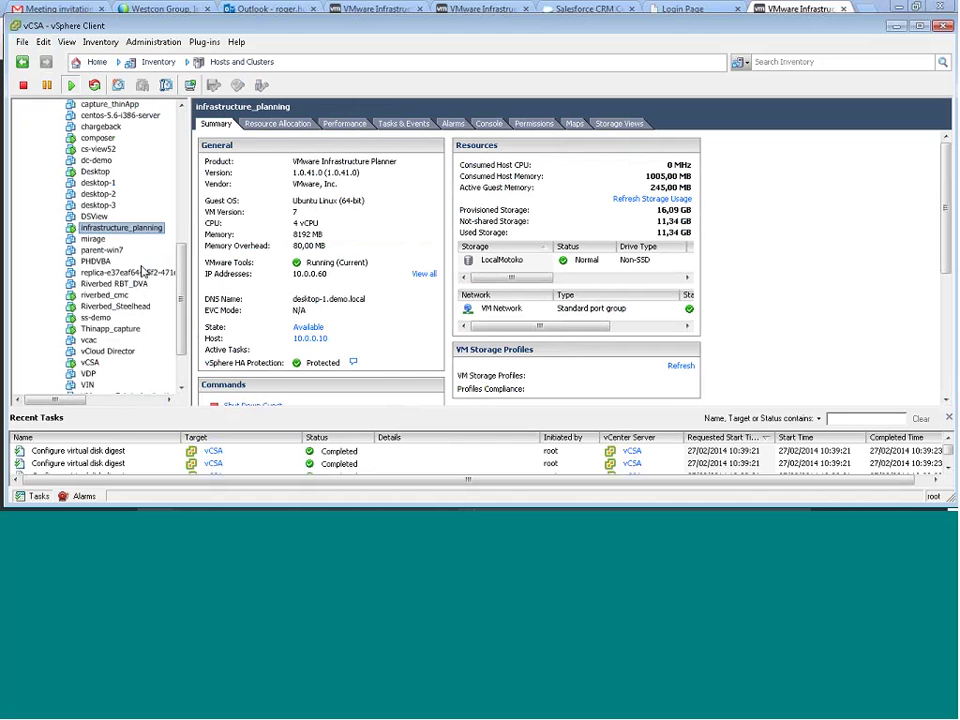
scroll(175, 289, up, 1)
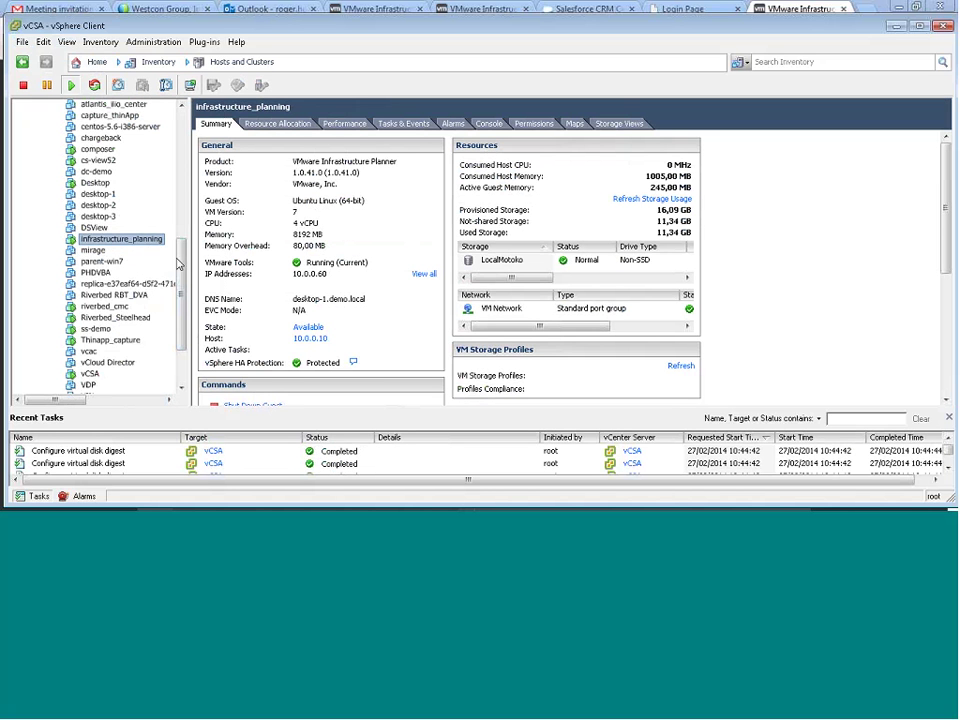
scroll(150, 240, up, 5)
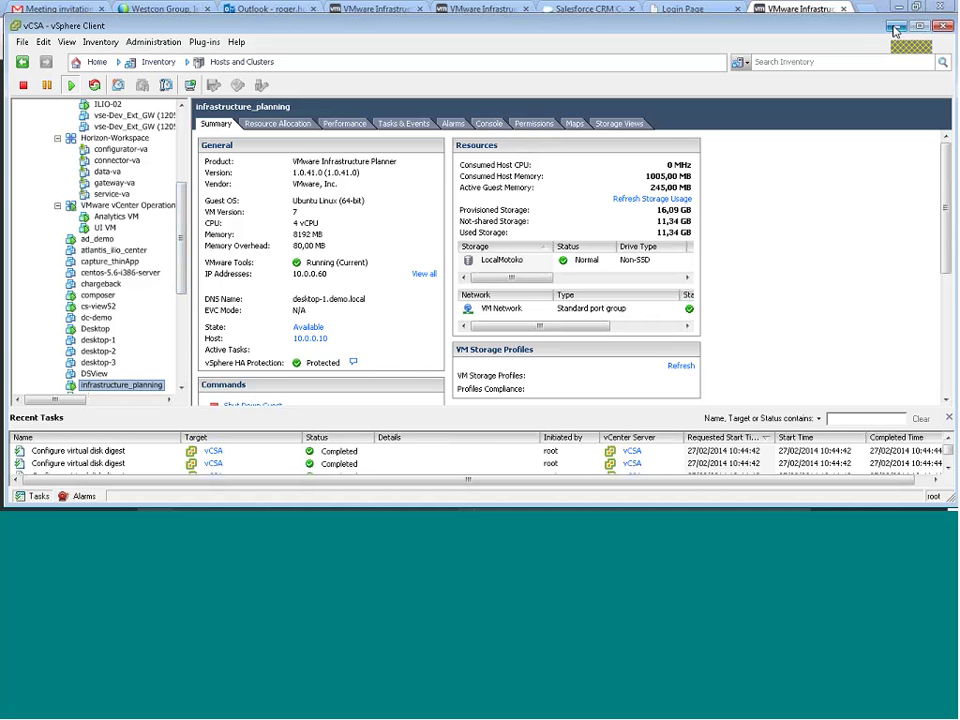
Hide vSphere Client and sign out of Infrastructure Planner.
click(896, 30)
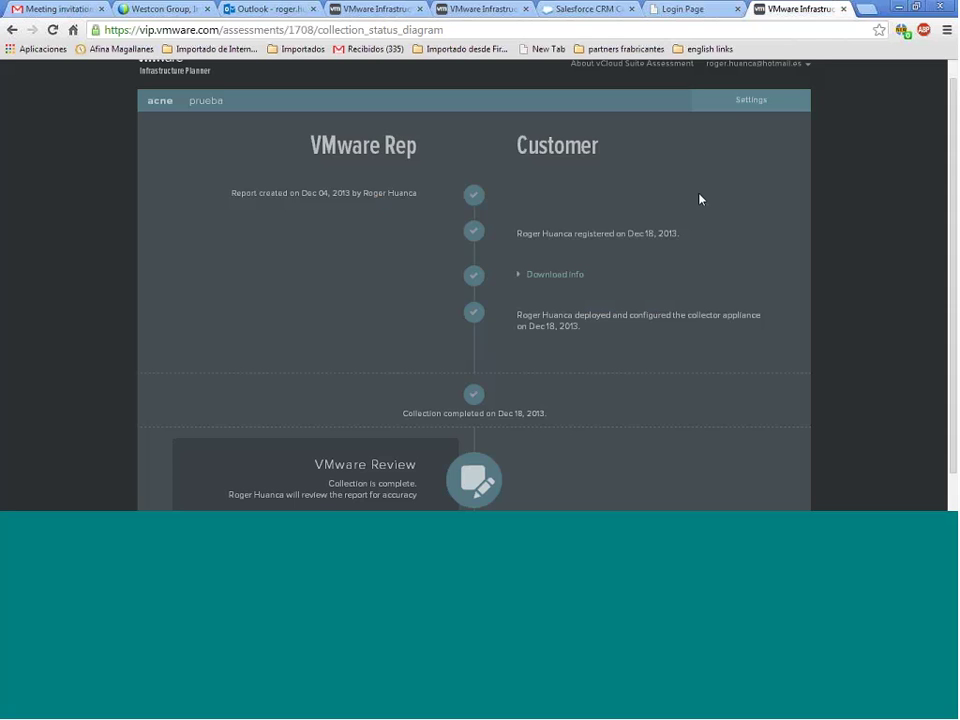
click(797, 66)
click(735, 123)
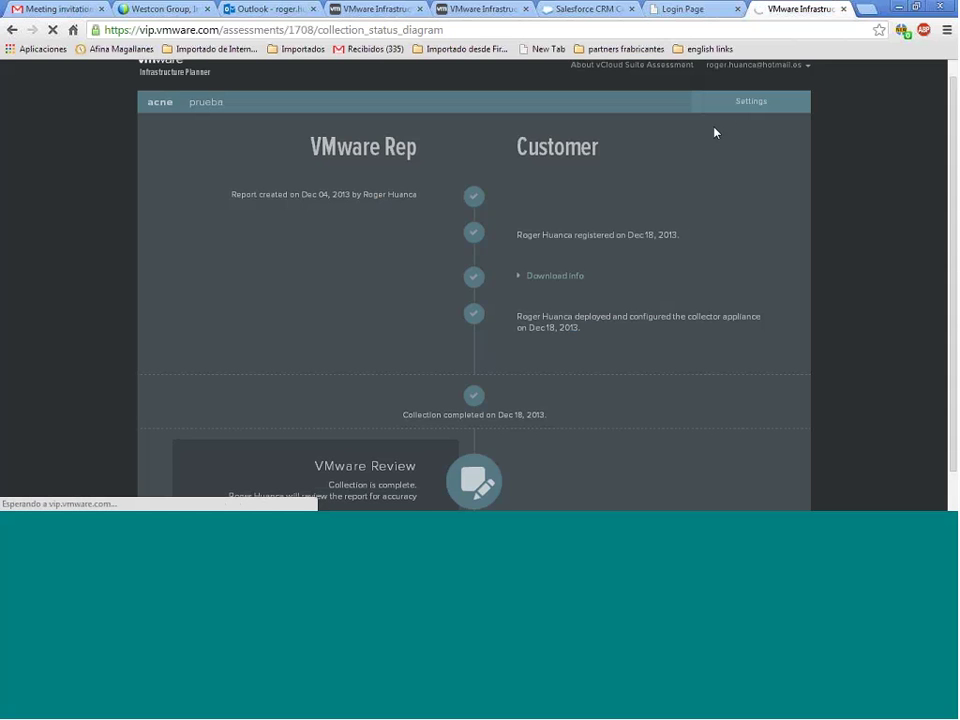
Sign back in at vip.vmware.com with the work account's e-mail and password.
click(487, 33)
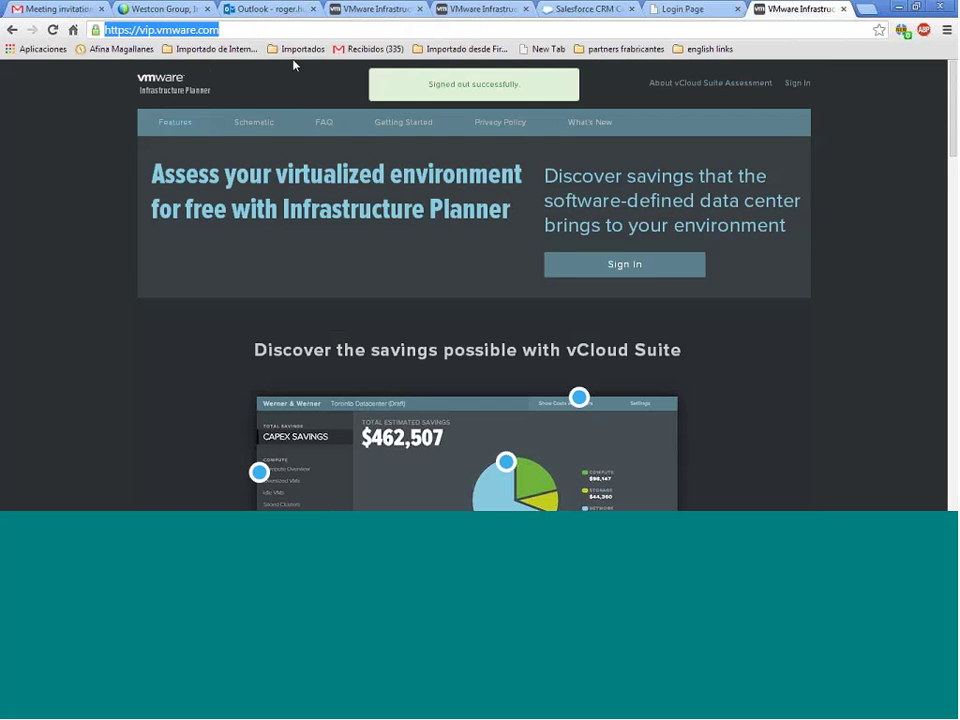
click(626, 271)
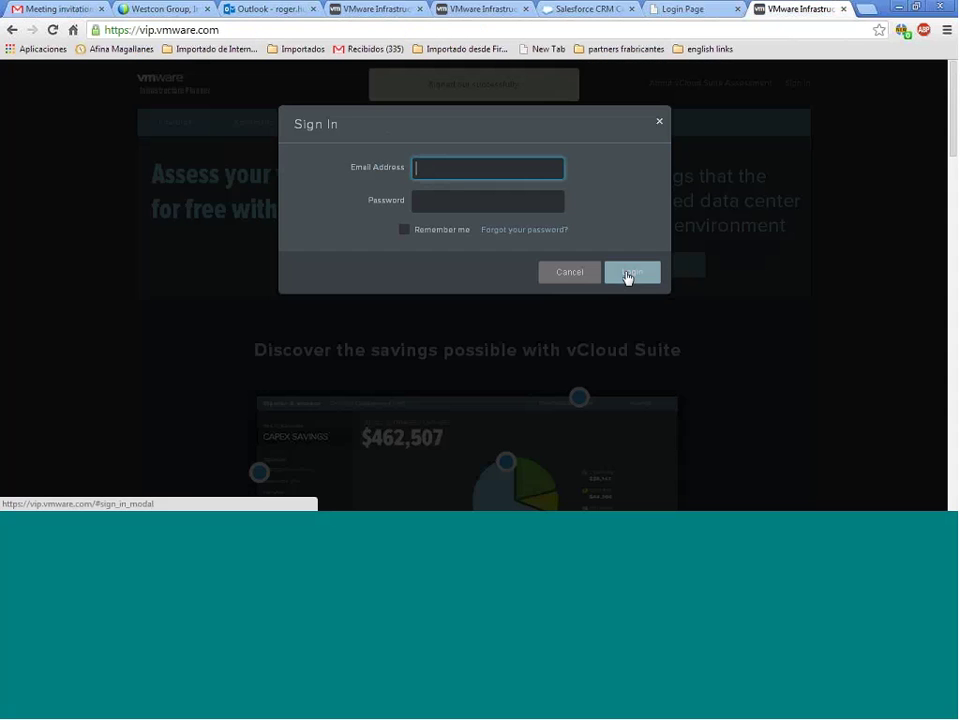
click(475, 171)
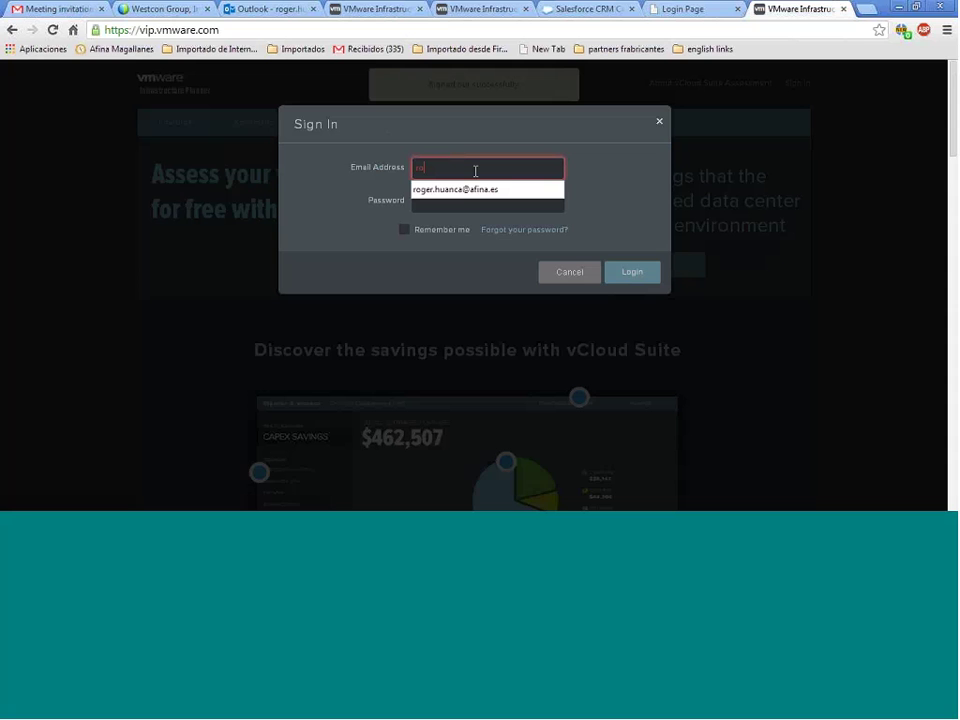
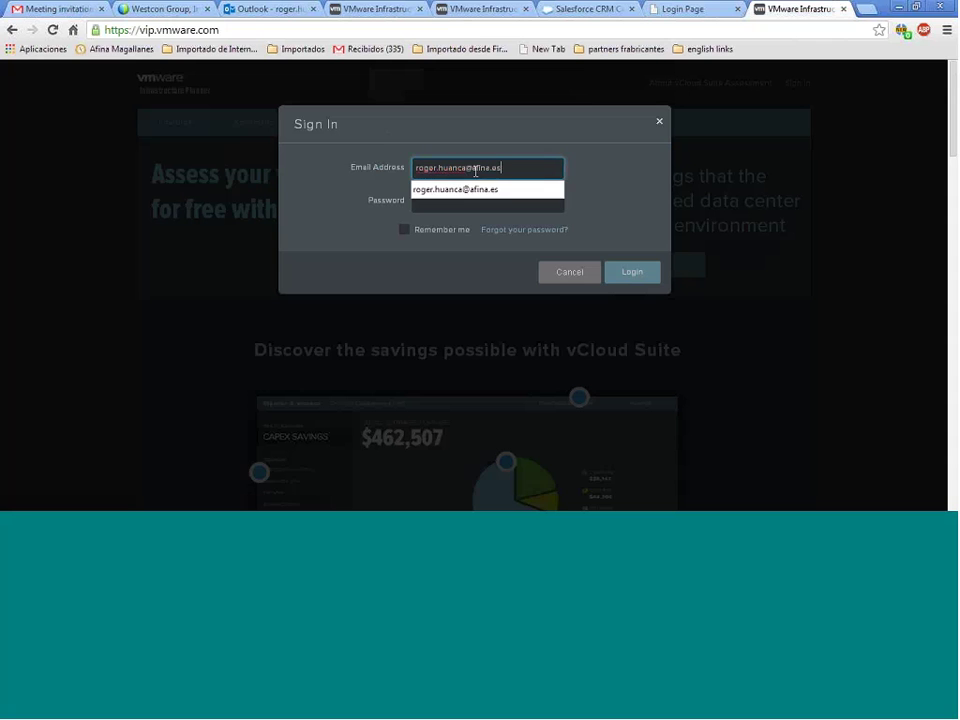
key(Tab)
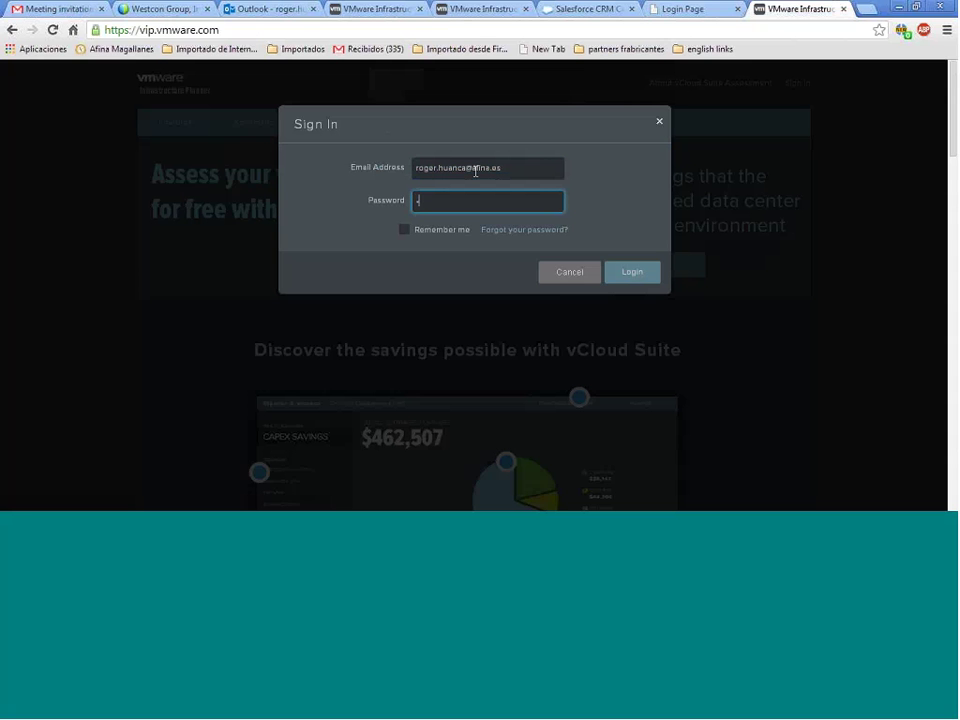
text(********)
key(Return)
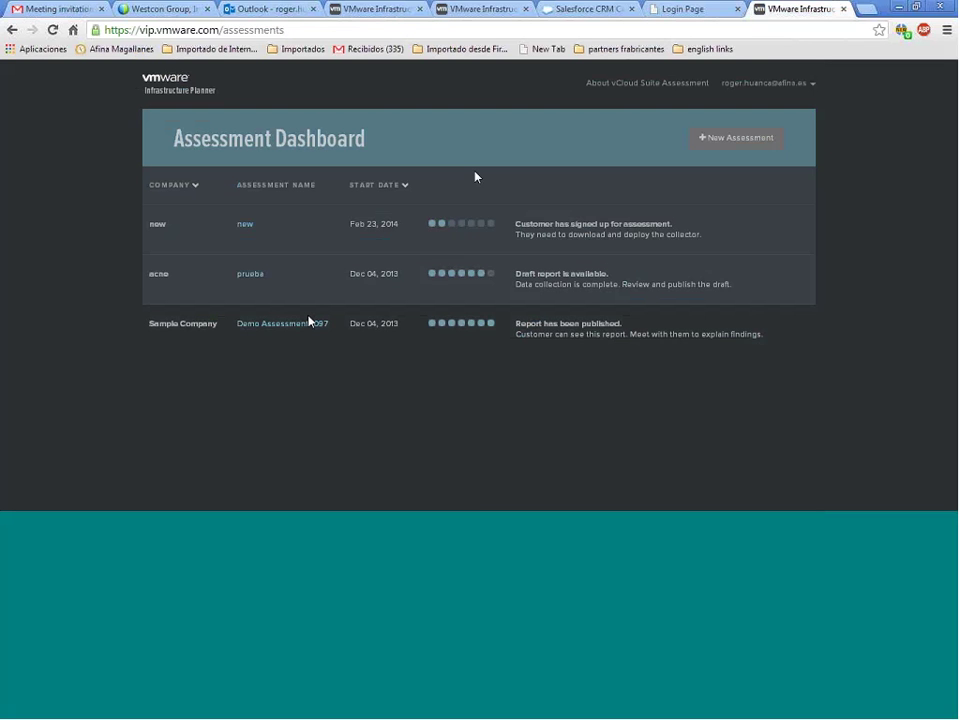
Dismiss an unsaved New Assessment form, then open the prueba report's $102,270 CAPEX Savings dashboard.
click(737, 143)
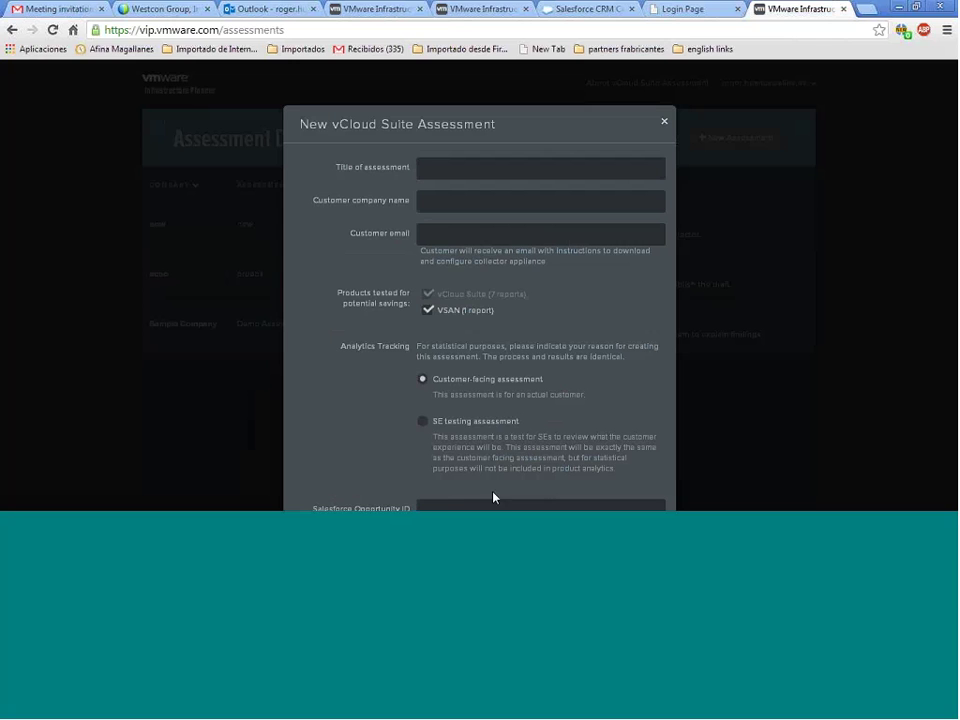
click(665, 124)
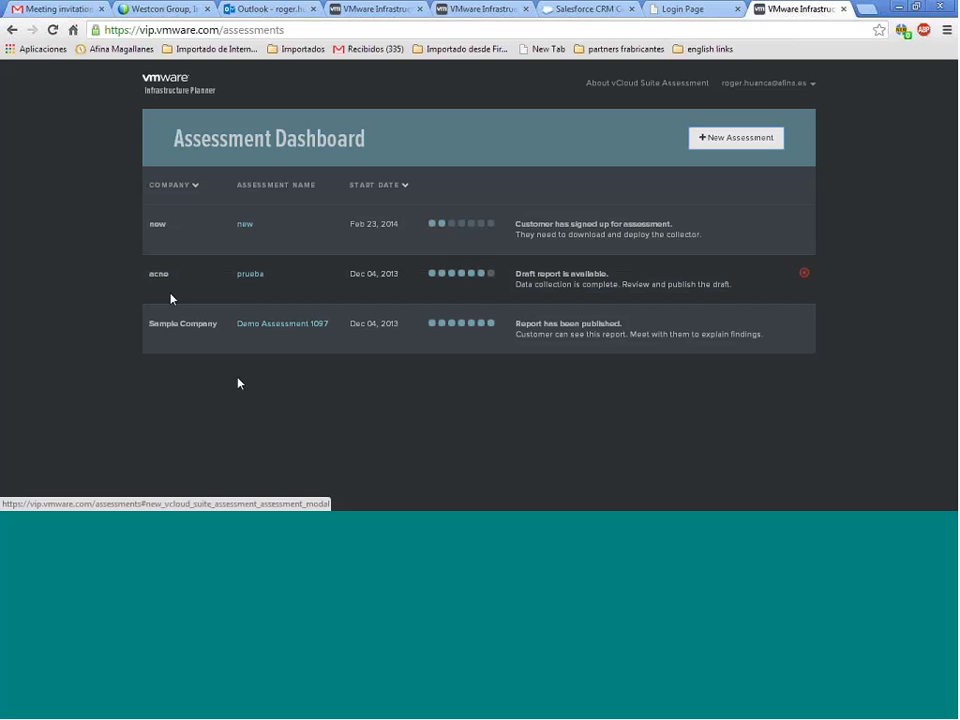
click(253, 278)
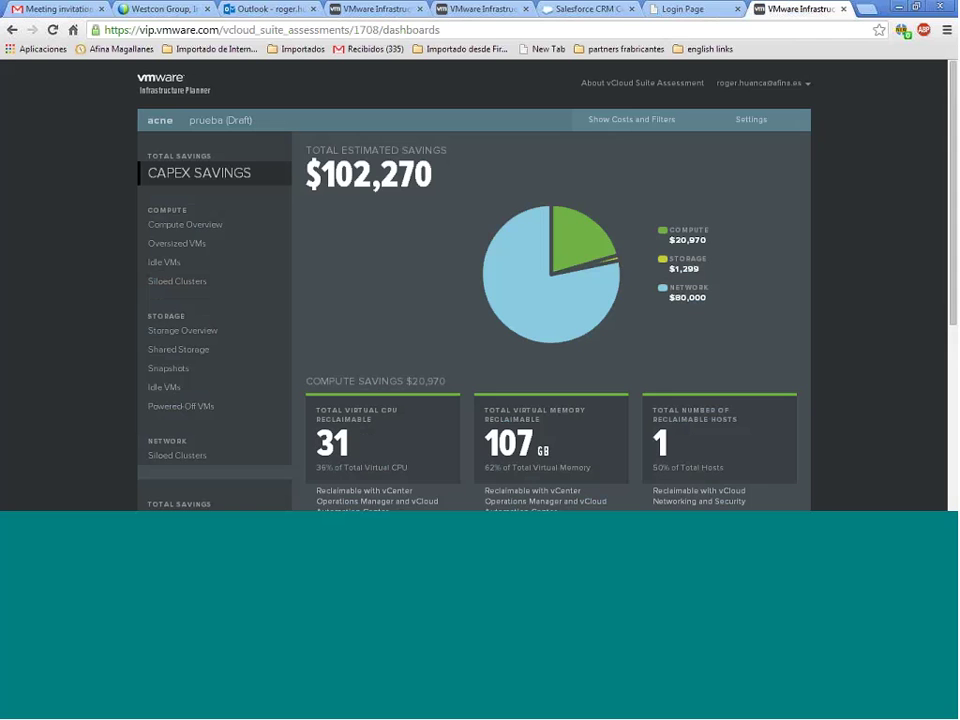
scroll(473, 285, down, 3)
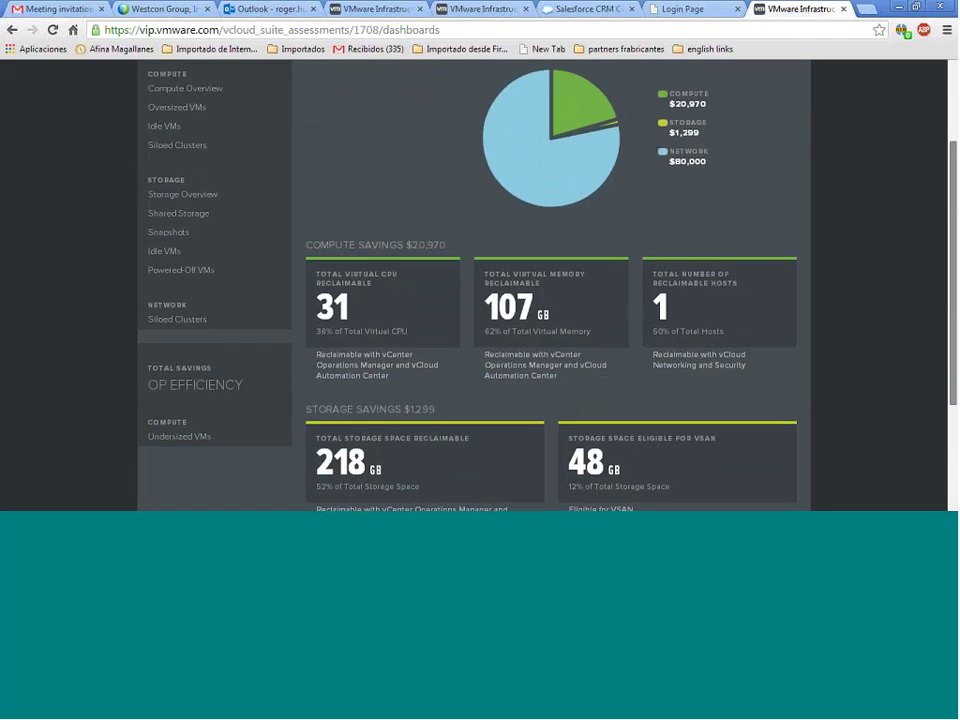
scroll(473, 285, up, 2)
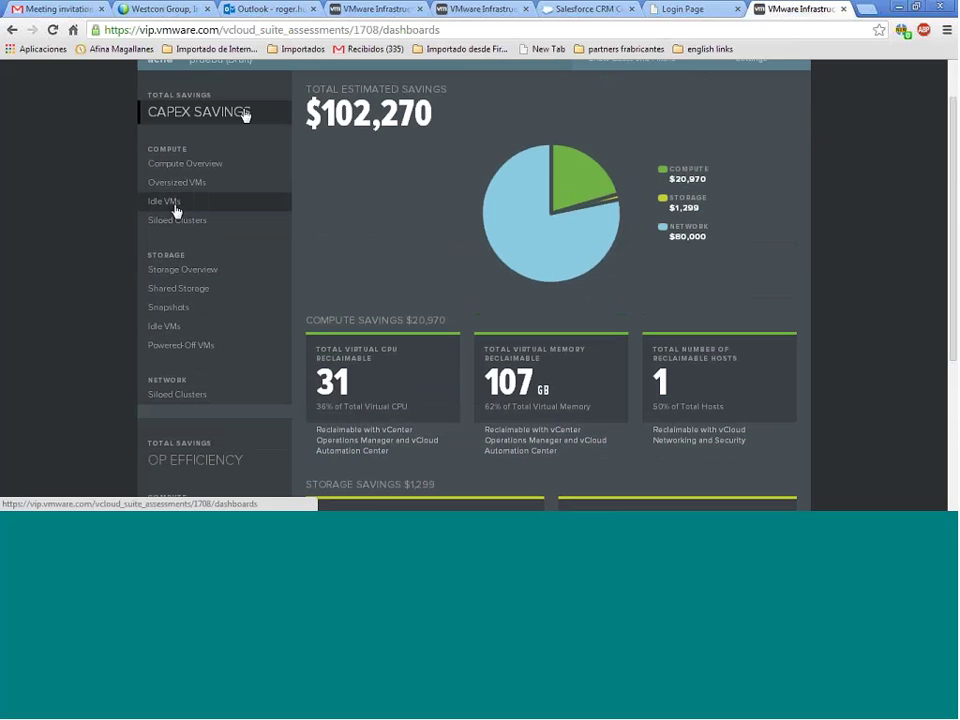
Go via Compute Overview to the Oversized VMs report: 20 vCPUs, 75 GB reclaimable.
click(186, 172)
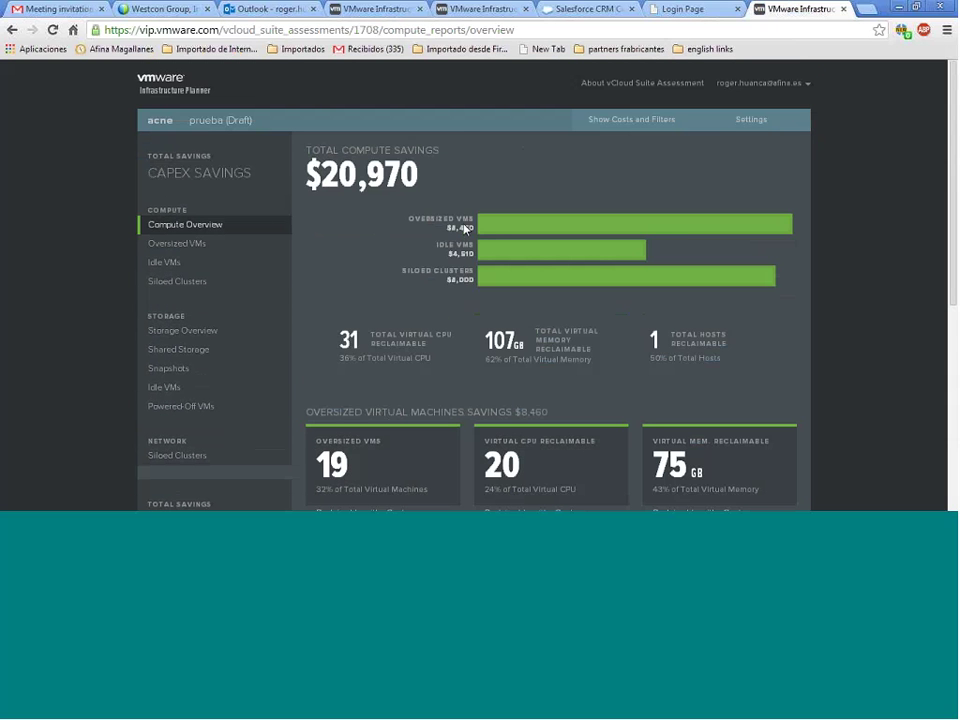
scroll(463, 228, down, 2)
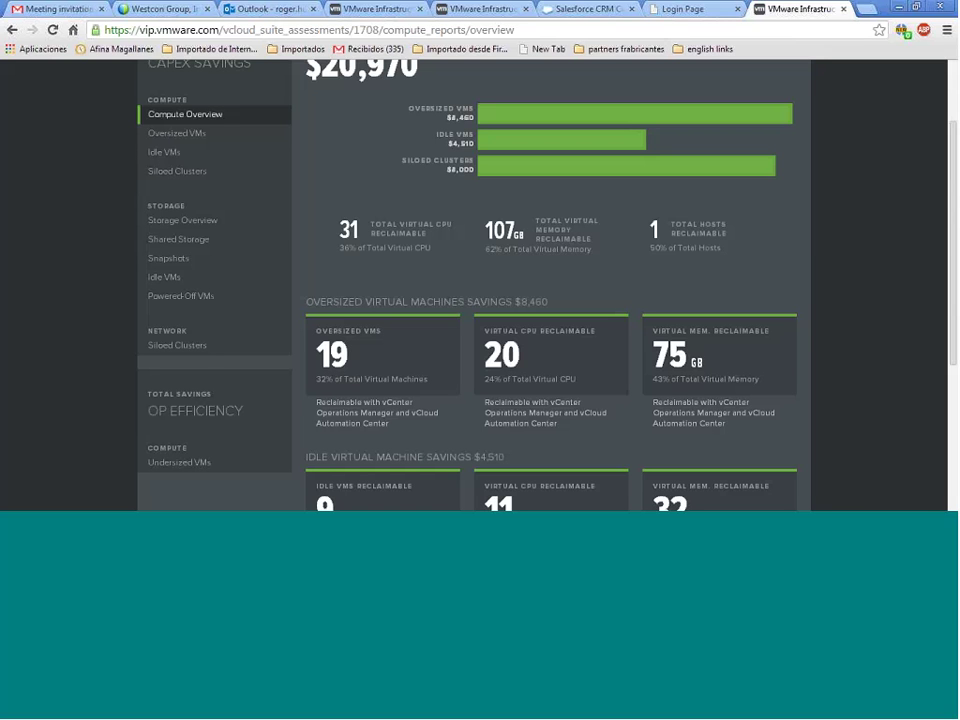
click(178, 134)
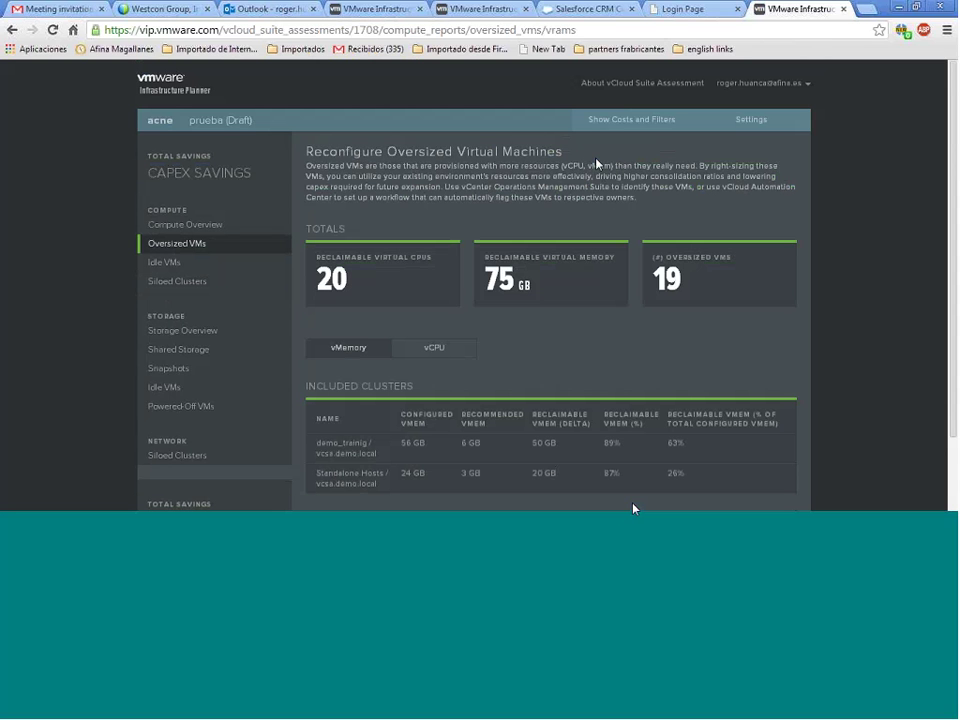
Log in to vCenter Operations Manager as admin with the account password.
click(680, 12)
text(adm)
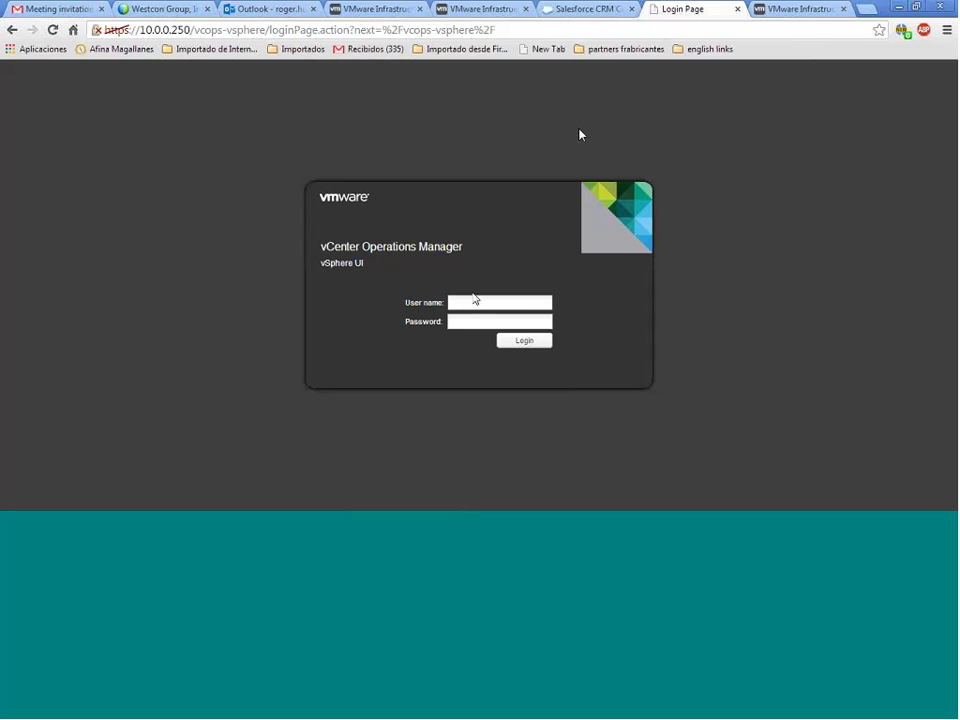
text(in)
key(Tab)
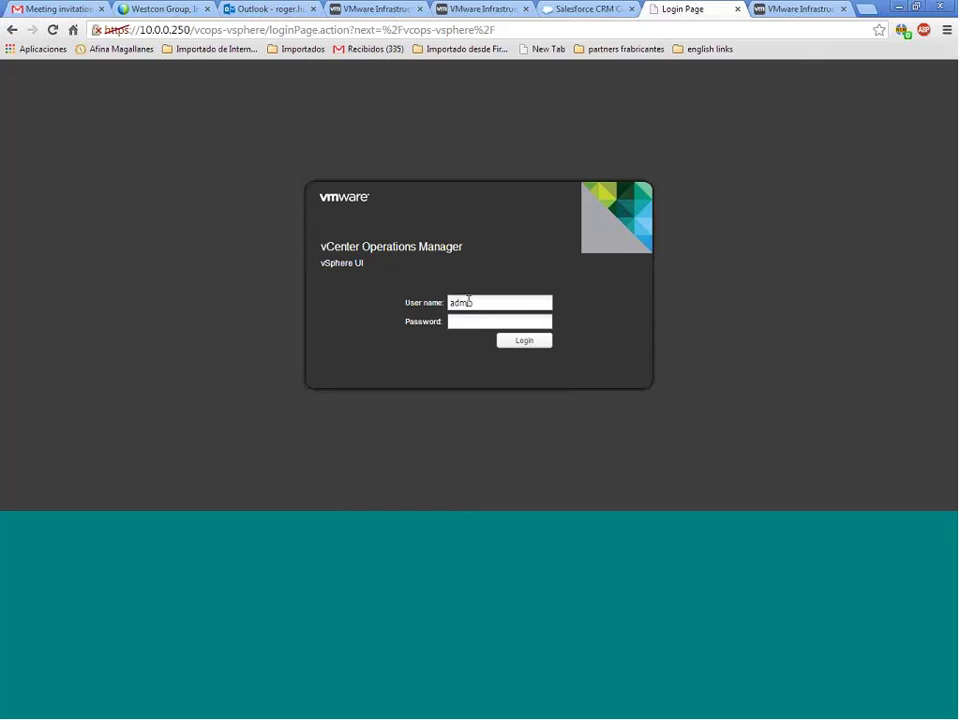
text(********)
key(Return)
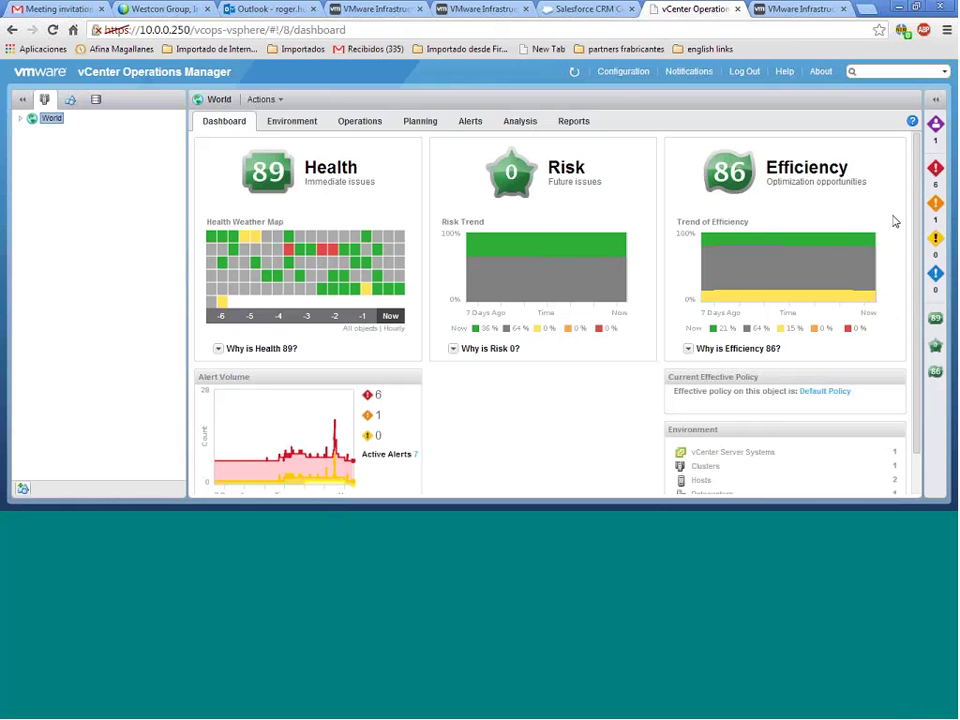
Expand 'Why is Efficiency 86?' to see Reclaimable Waste, then open Configuration's Manage Policies.
click(689, 348)
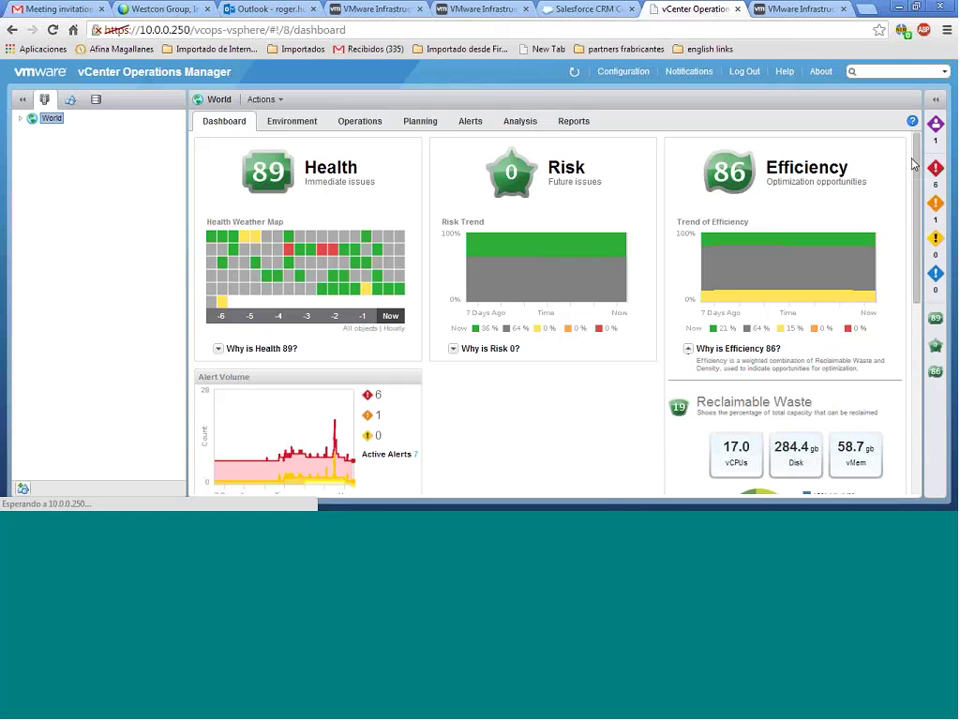
scroll(922, 253, down, 3)
scroll(922, 253, down, 1)
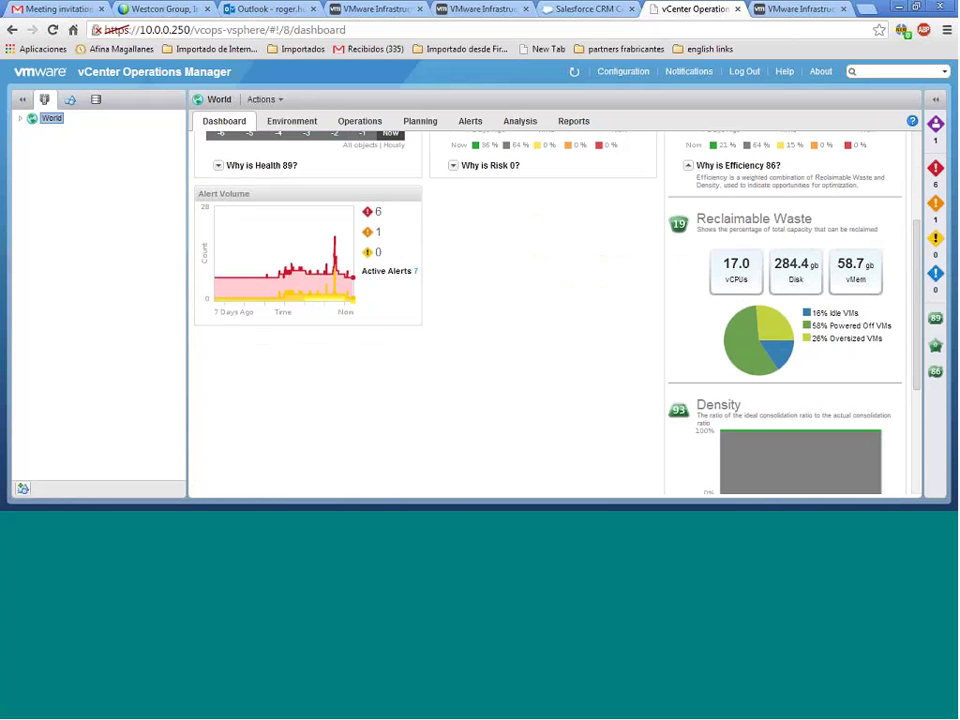
click(623, 76)
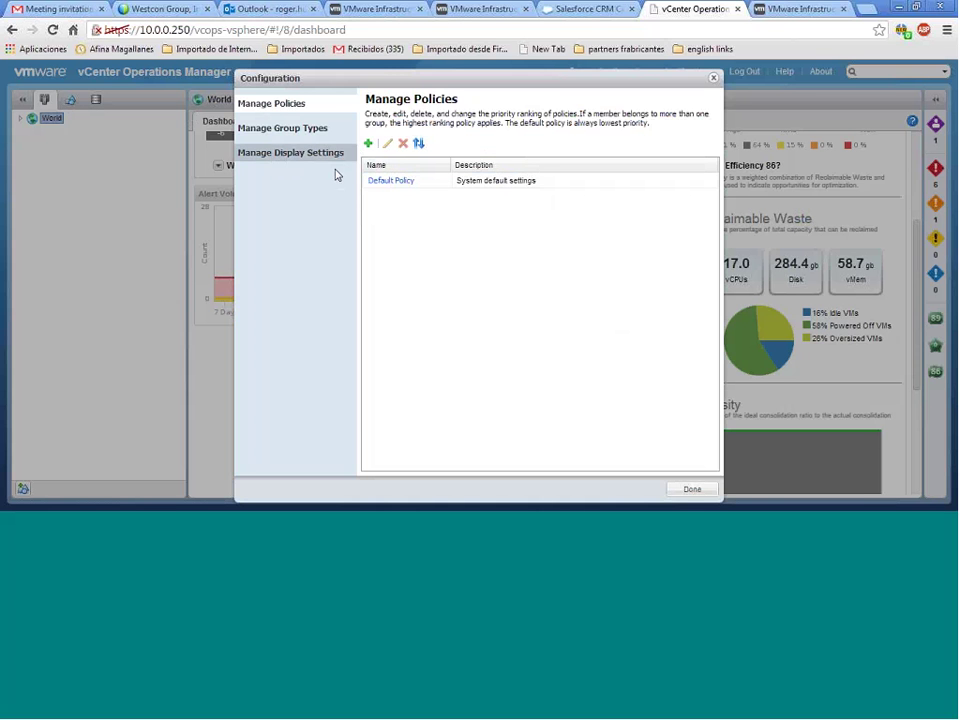
Open the Default Policy to review powered-off, idle and oversized/undersized VM thresholds (30%/70%).
double_click(390, 186)
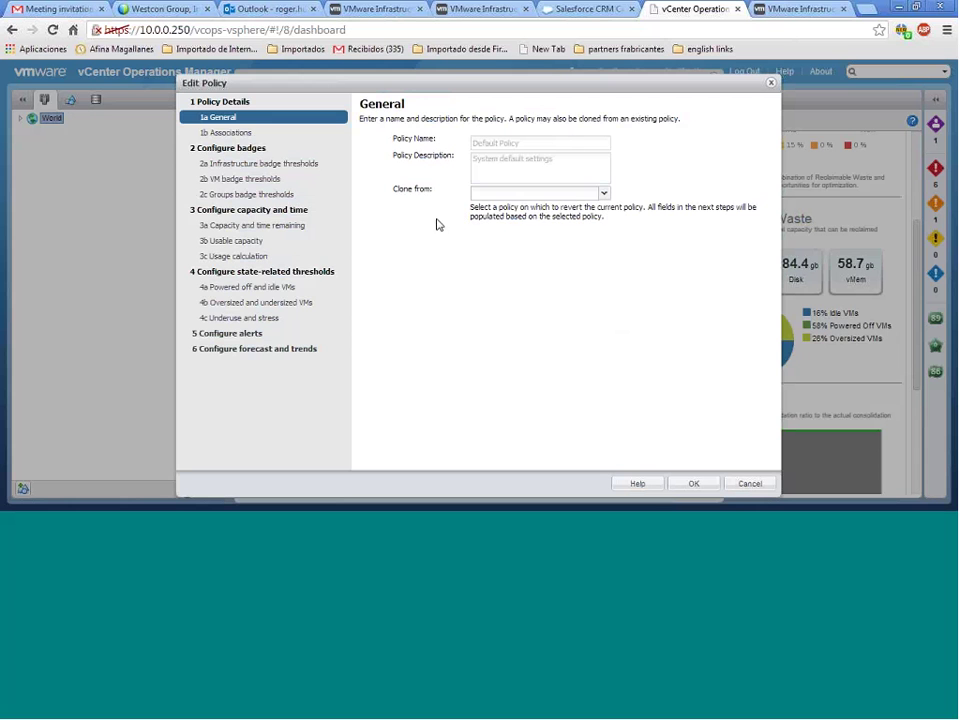
click(262, 293)
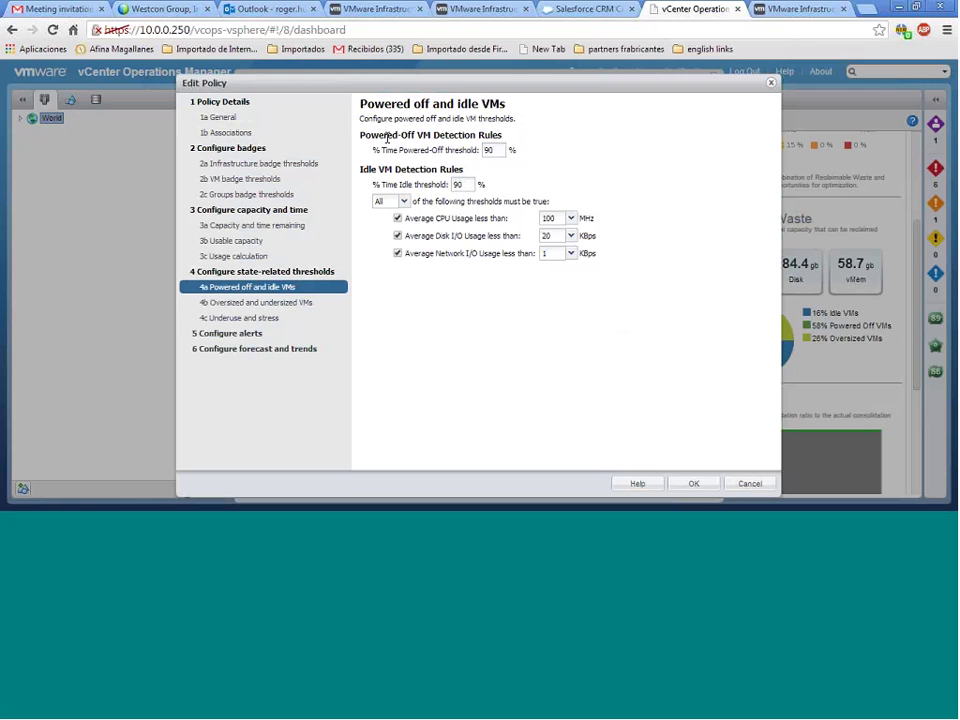
drag(365, 136, 410, 138)
click(407, 146)
drag(360, 169, 383, 170)
click(300, 312)
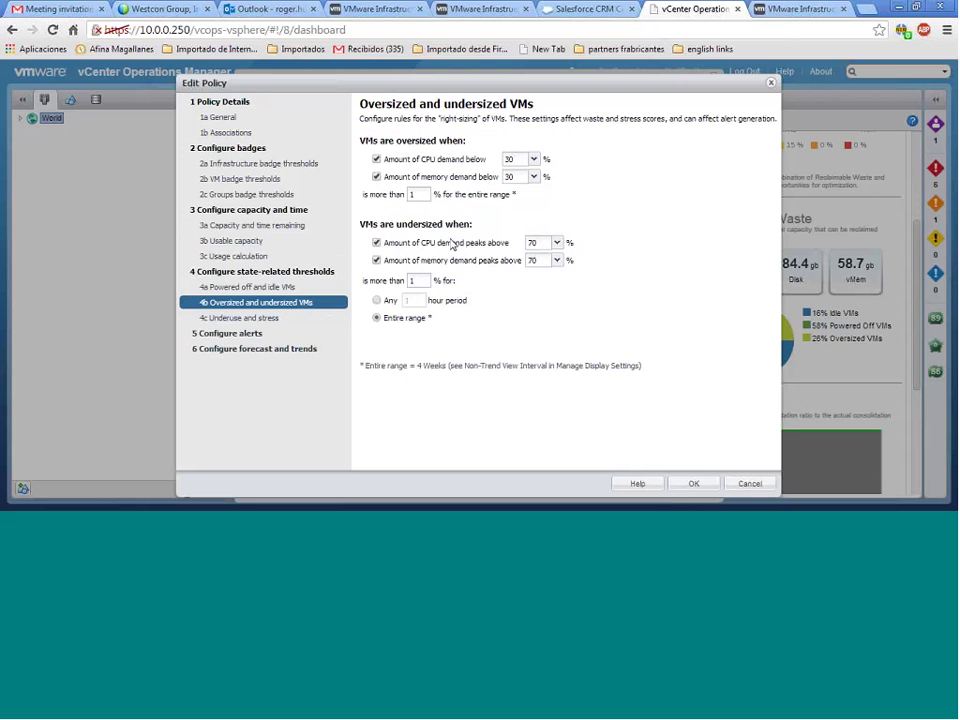
click(274, 320)
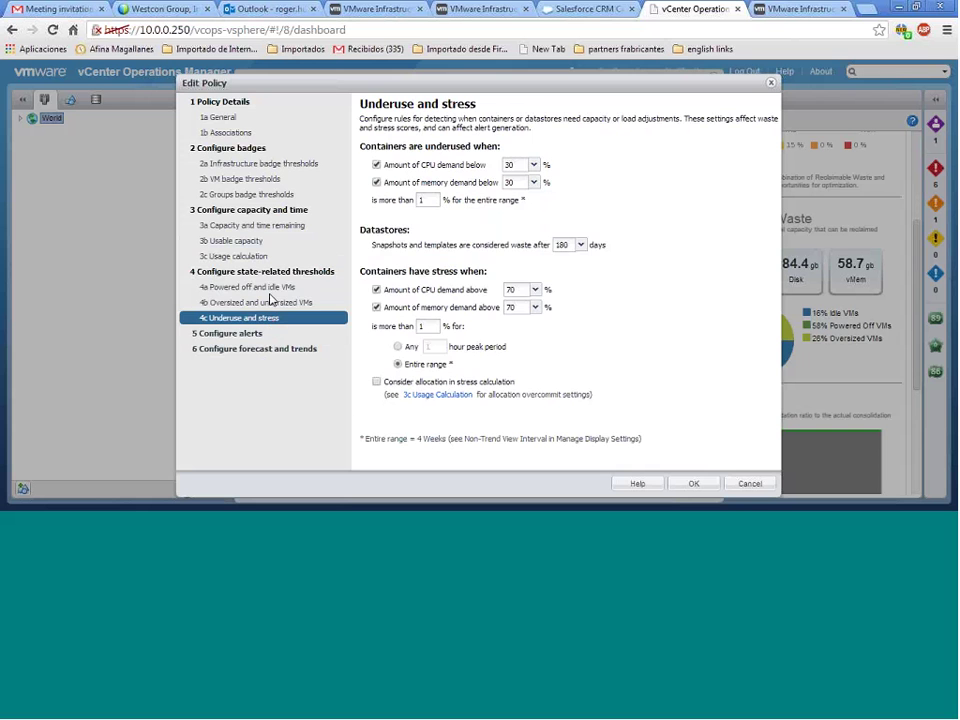
click(270, 290)
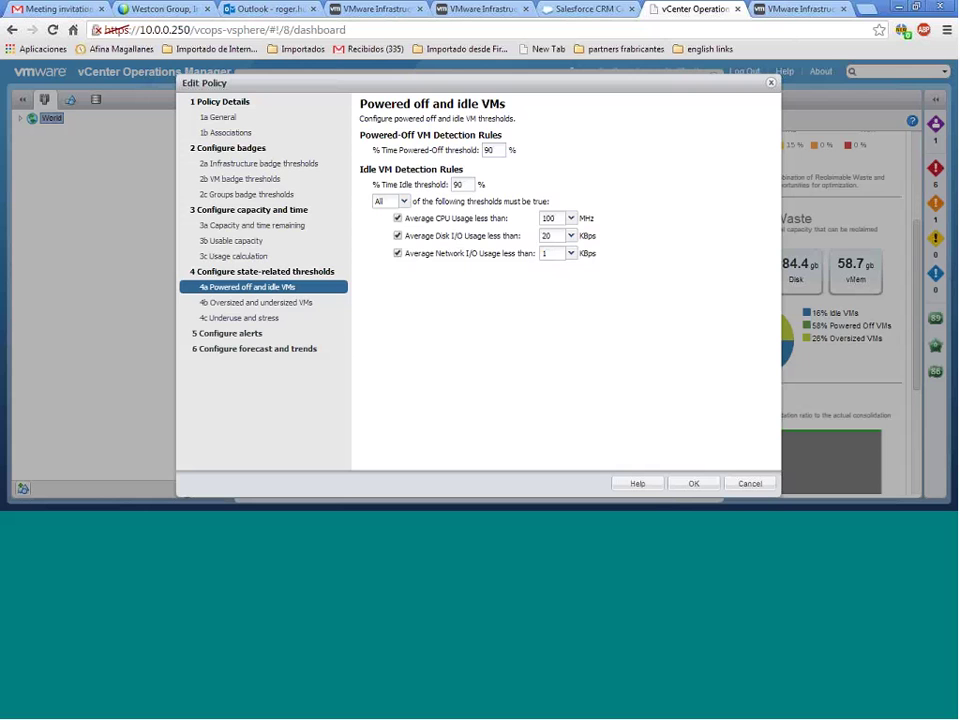
click(298, 302)
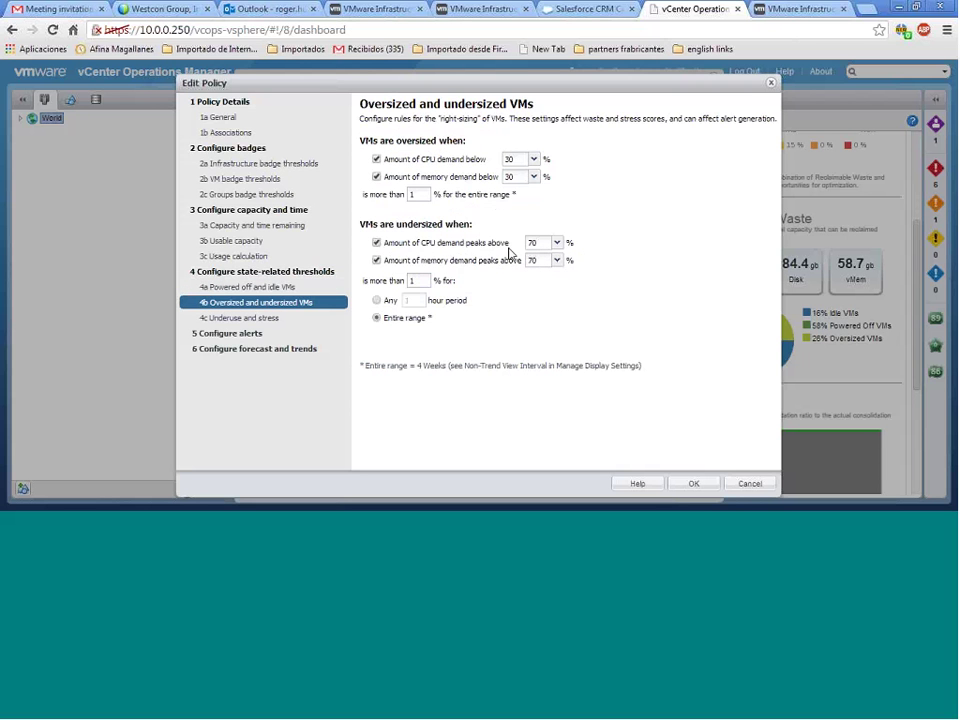
Close the vCenter policy windows and view the Idle VMs report for prueba (11 vCPUs, 30 GB memory).
click(773, 88)
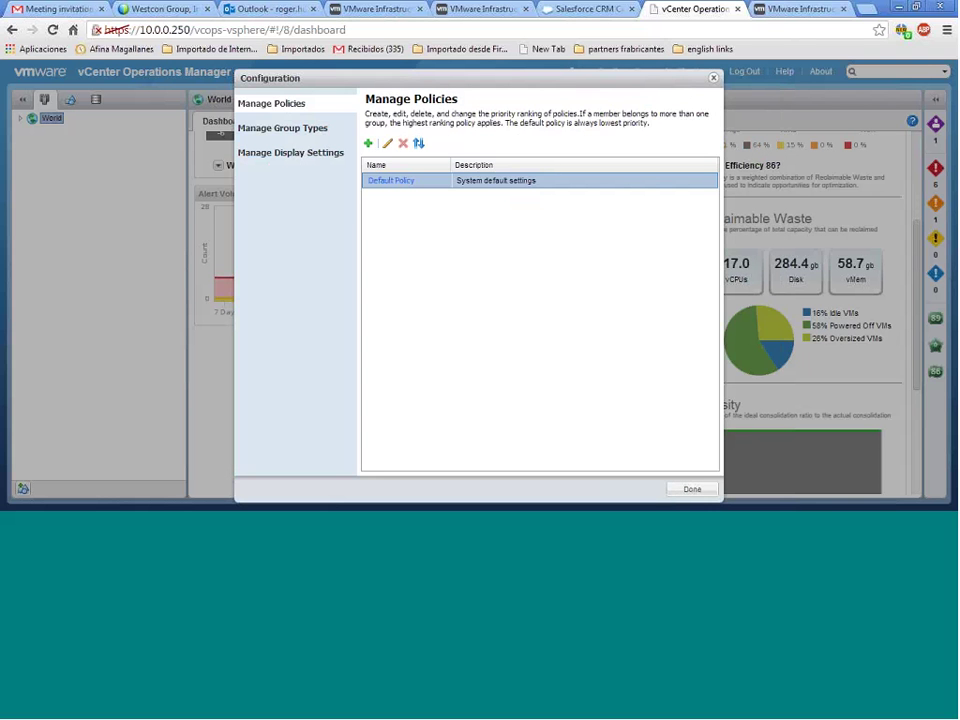
click(713, 80)
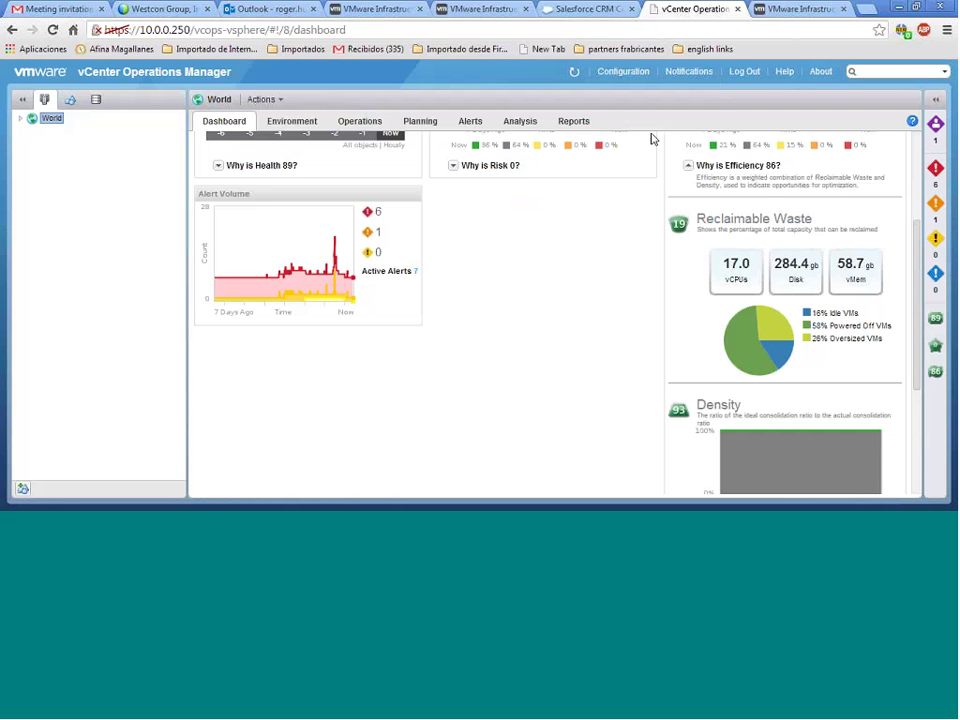
click(790, 9)
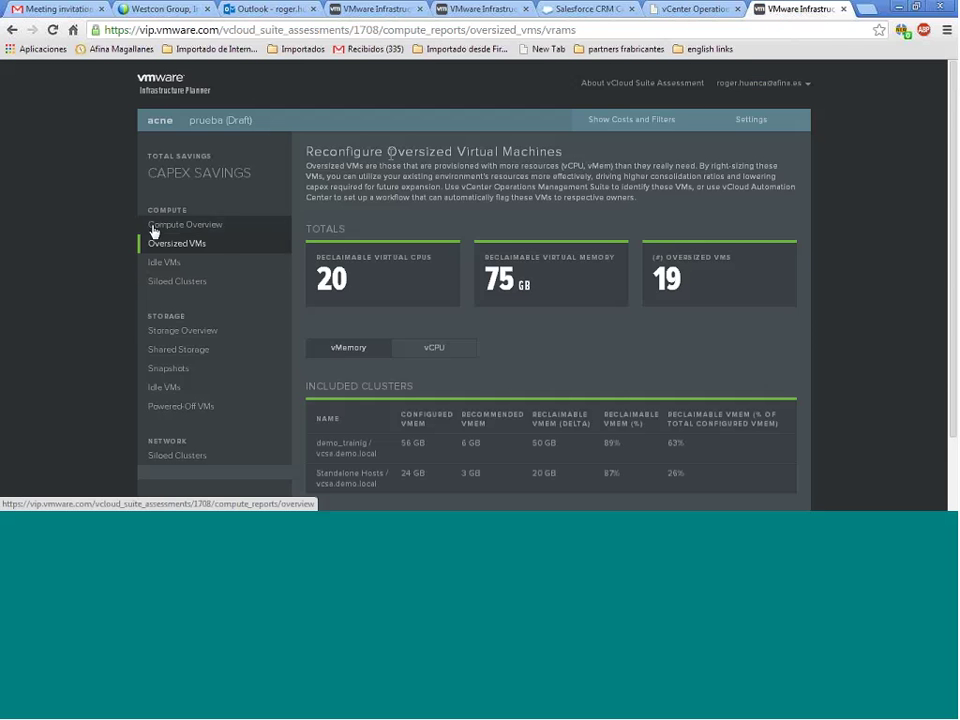
click(161, 268)
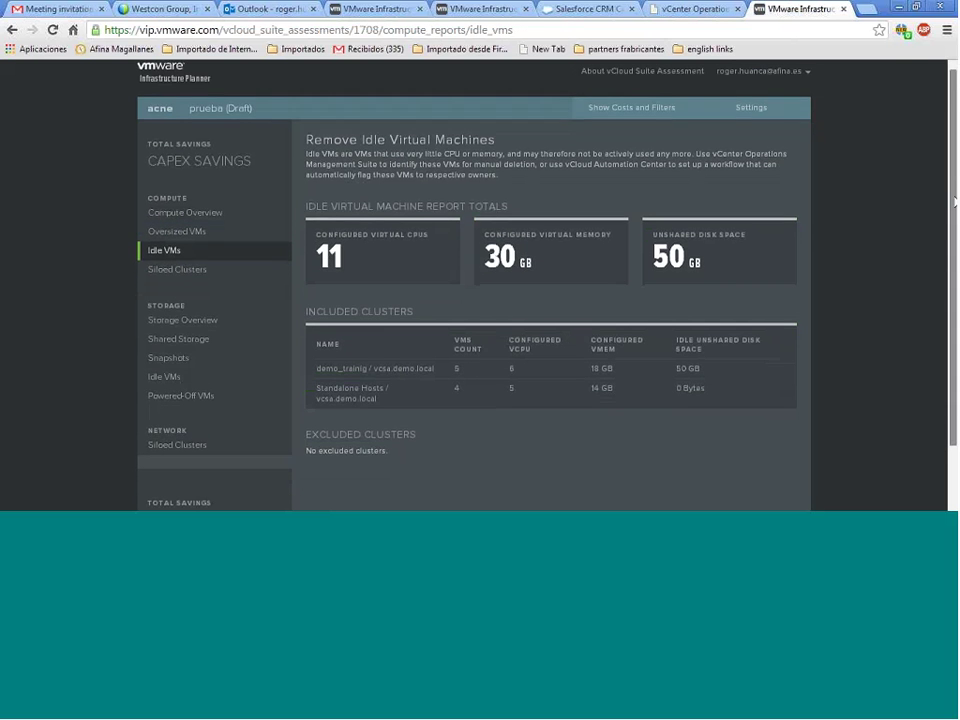
scroll(624, 163, up, 1)
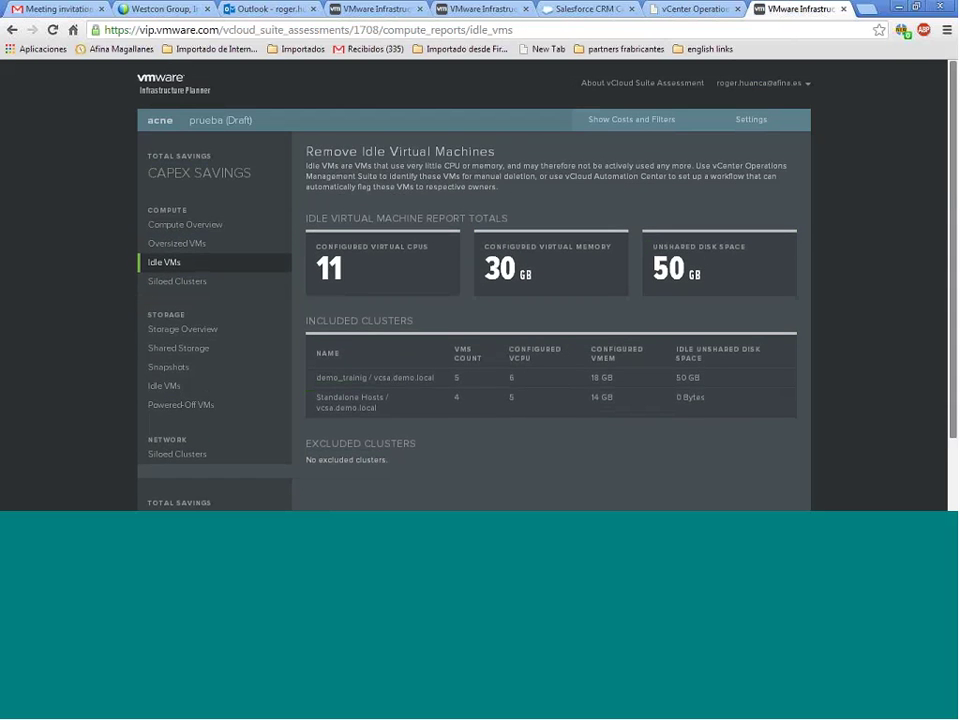
Show the Idle VMs report's costs and filters and open the Compute assumptions.
click(606, 131)
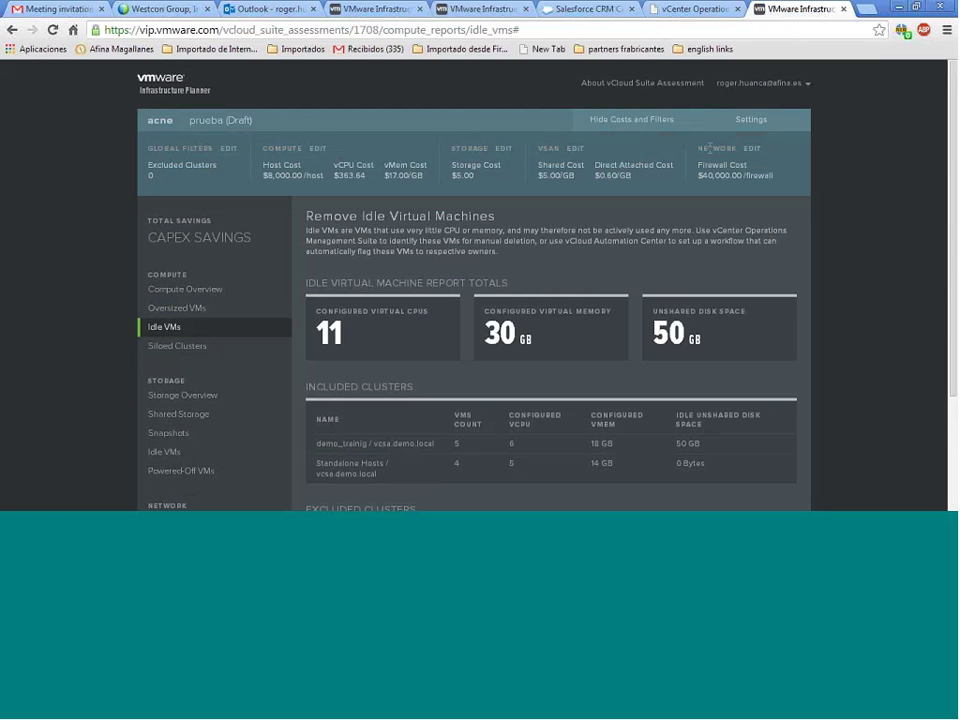
click(317, 148)
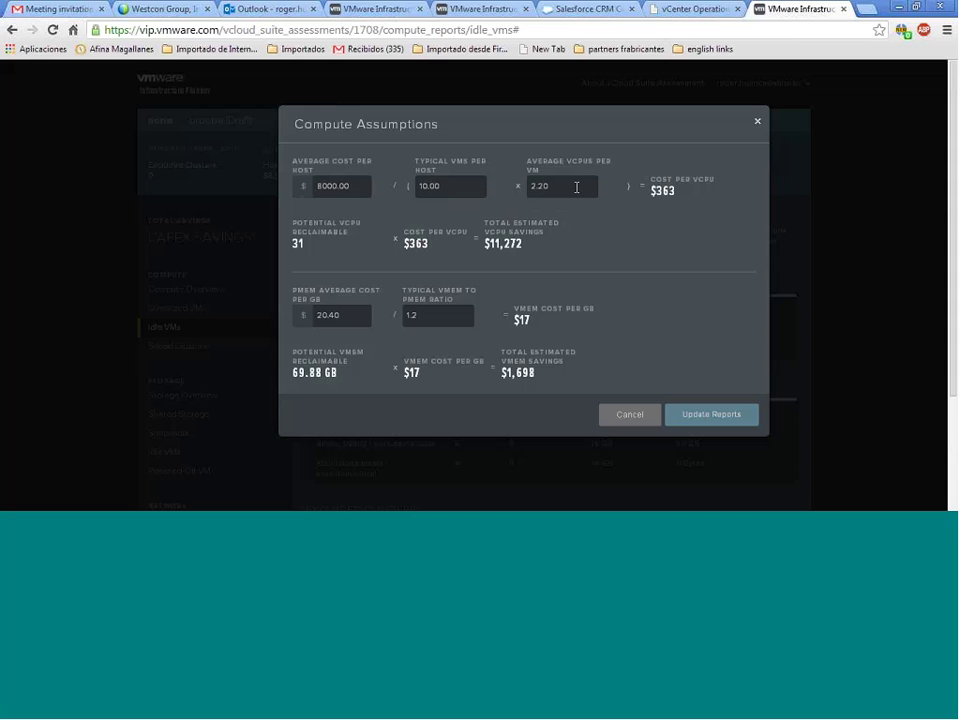
Check the Compute, Storage and VSAN cost assumptions ($210 shared storage savings), leaving them unchanged.
click(757, 121)
click(504, 149)
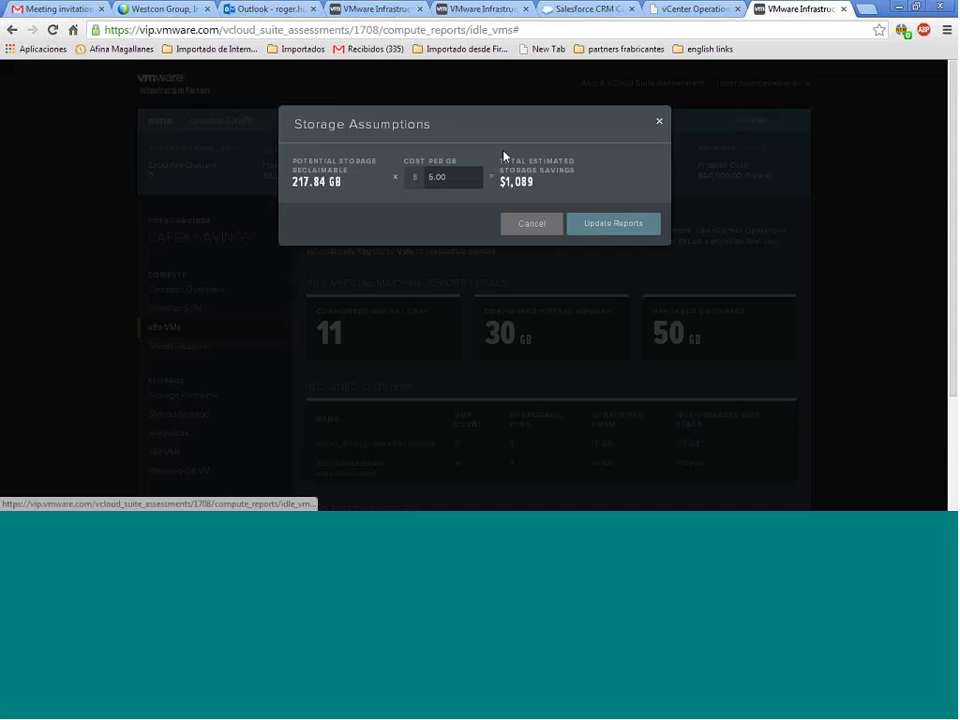
click(660, 125)
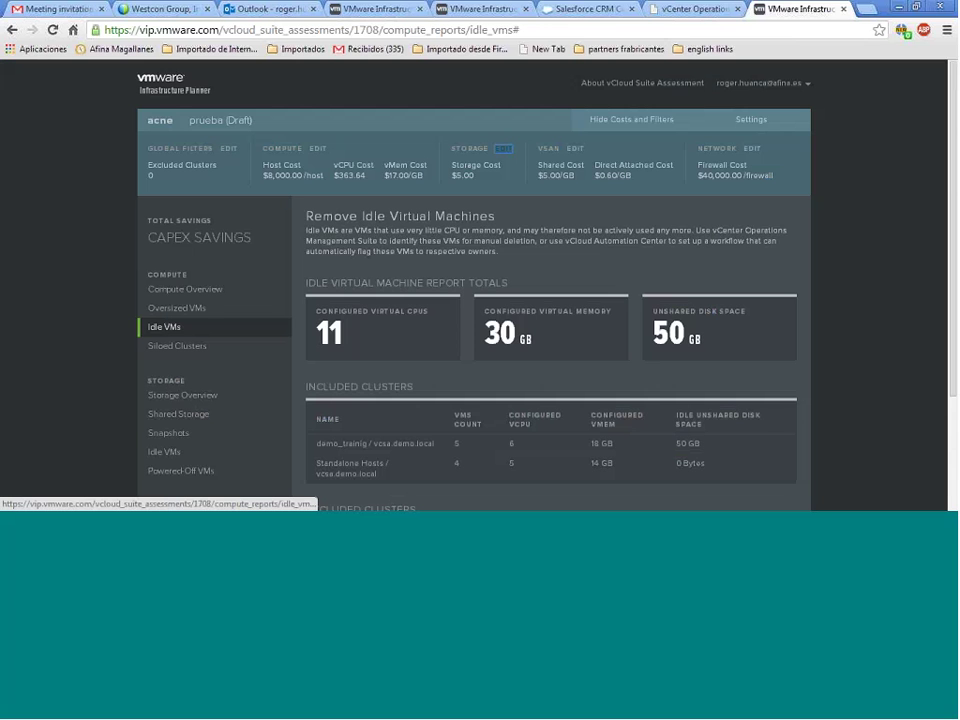
click(575, 149)
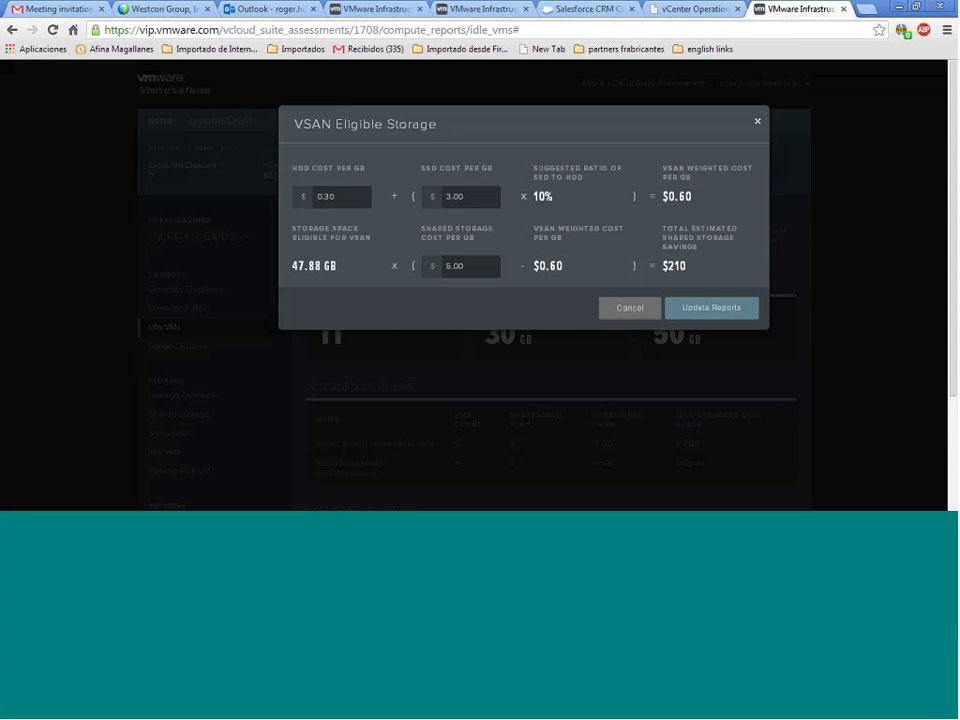
click(758, 128)
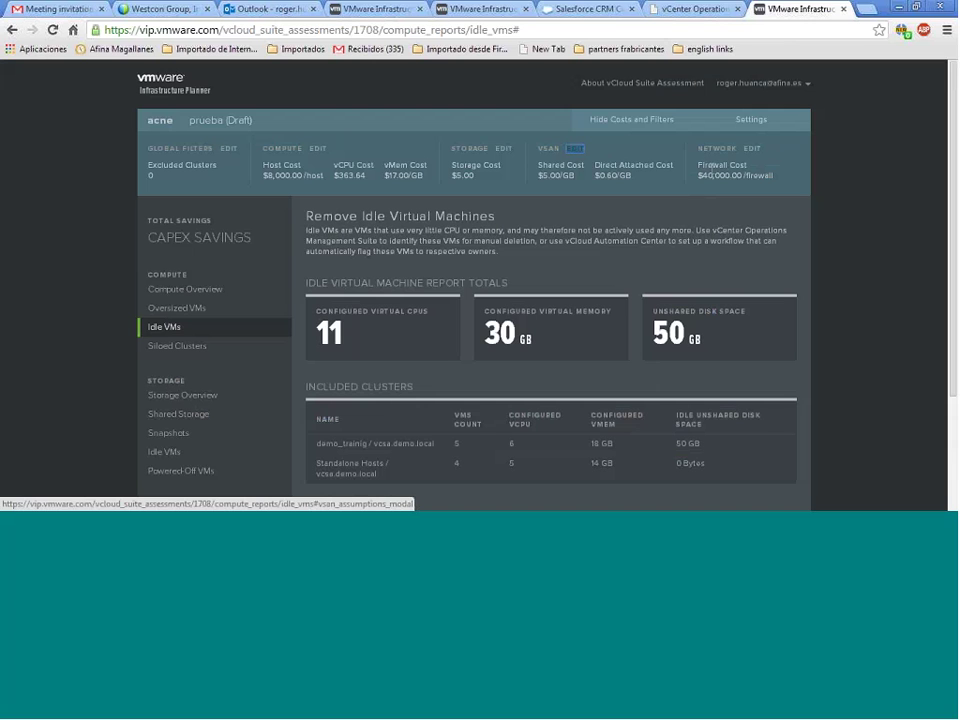
View the Siloed Clusters report's cluster tables: 1 reclaimable host, 2 reclaimable firewalls.
click(183, 347)
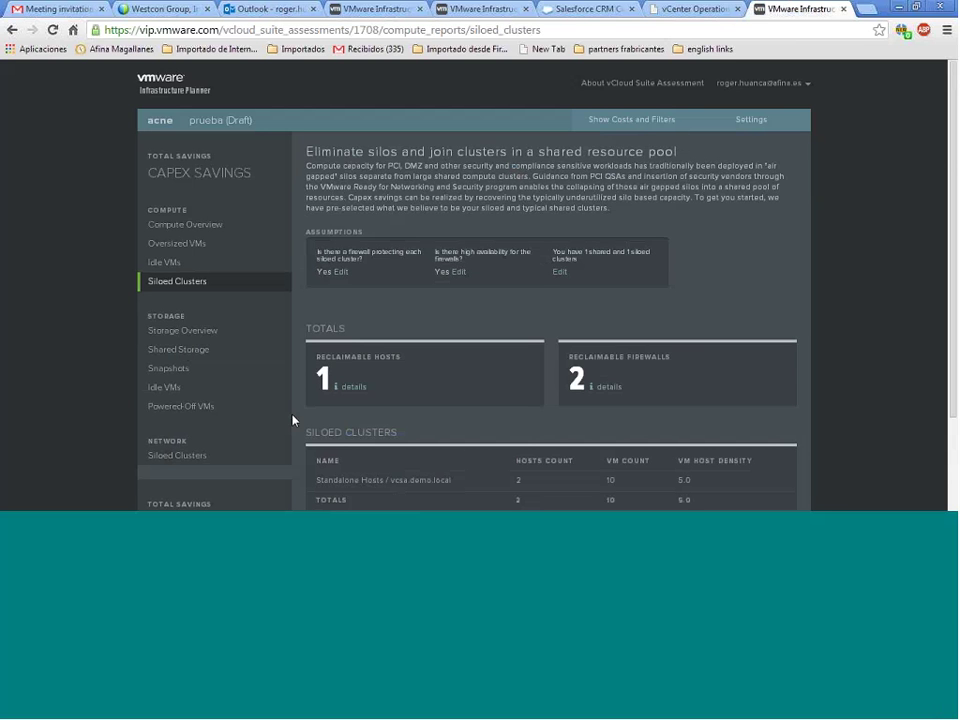
scroll(955, 160, down, 2)
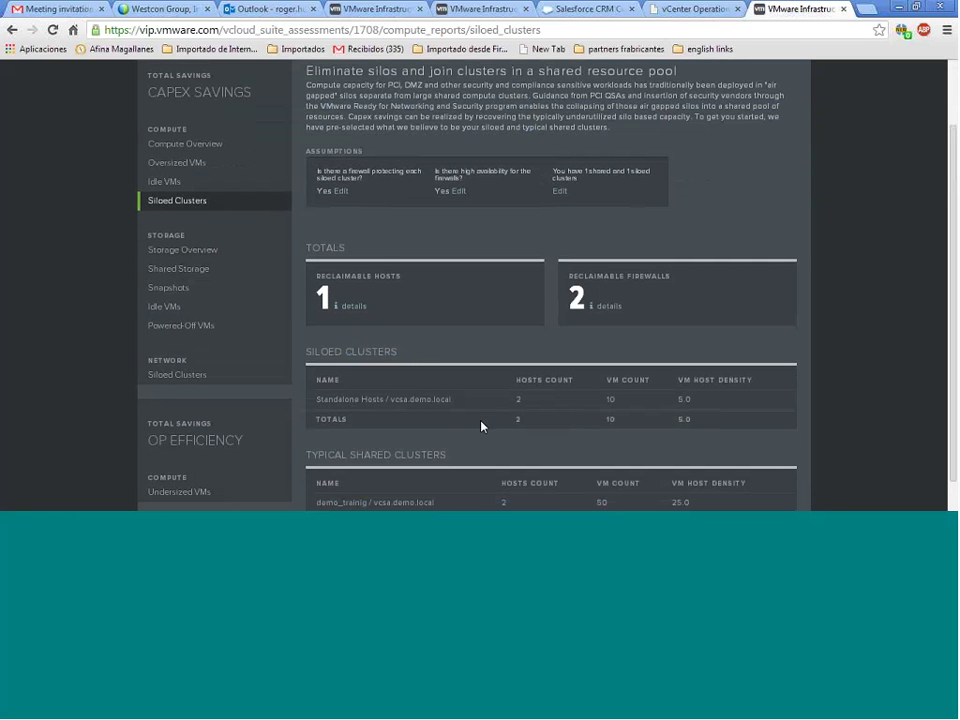
View the Storage Overview down to its Shared Storage and Snapshots savings cards ($1,299 total).
click(175, 252)
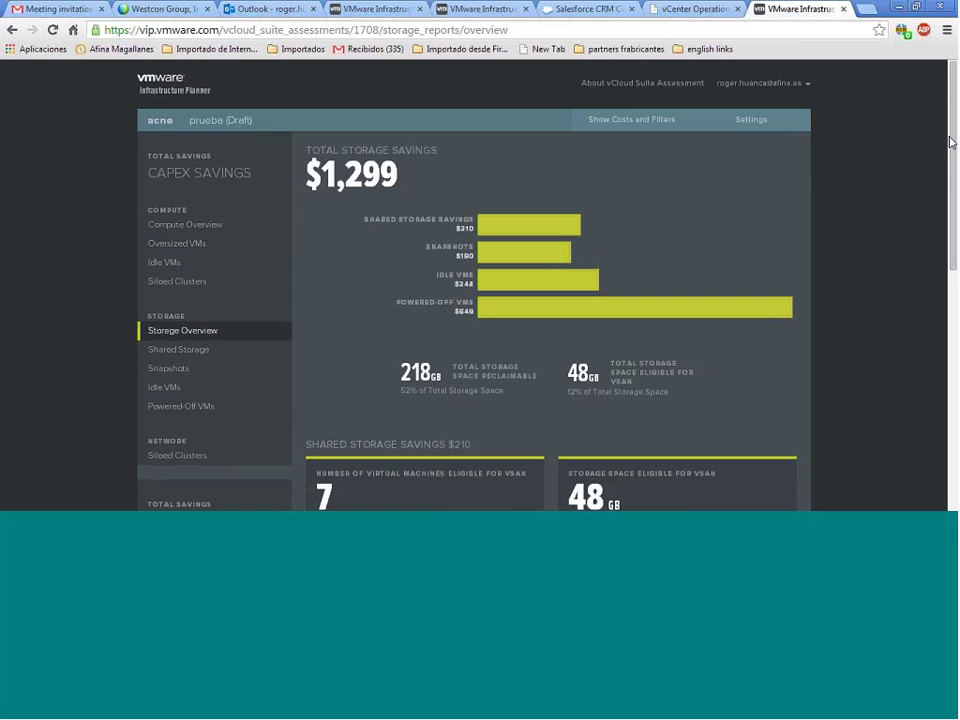
scroll(404, 182, down, 3)
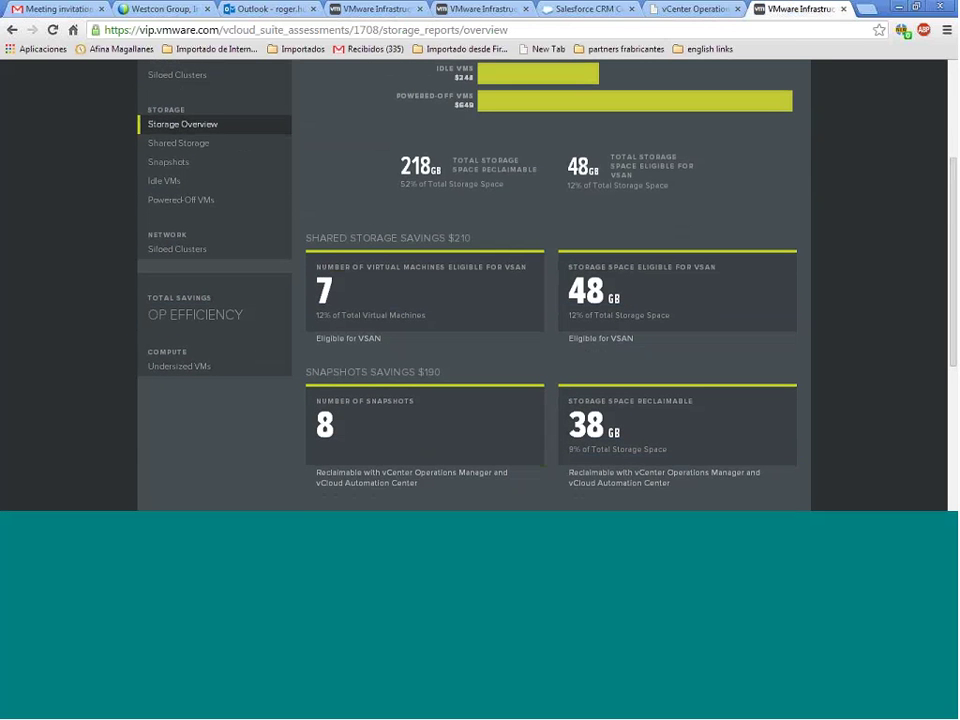
View the Shared Storage report's Eligible Virtual Machines table: 7 VSAN-eligible VMs, $210 savings.
click(185, 147)
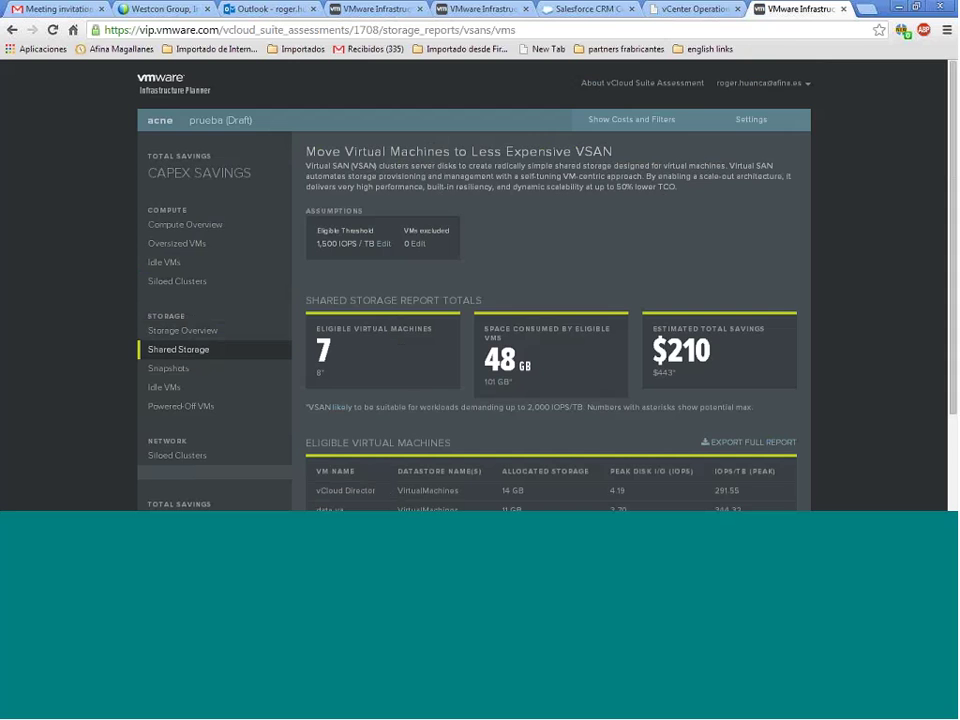
scroll(942, 200, down, 3)
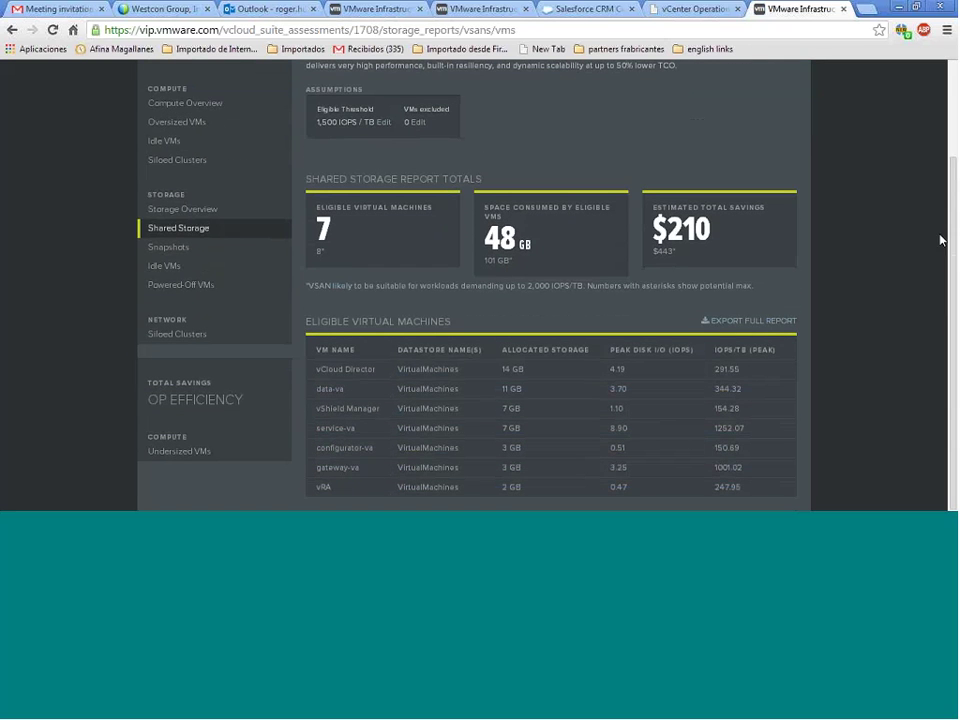